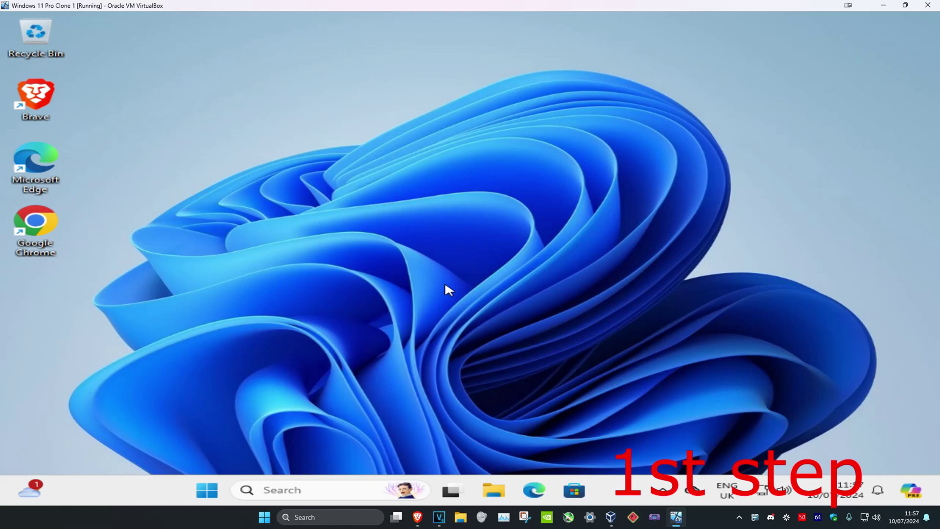
Step: Search 'regis' and launch Registry Editor with administrator rights, maximized
click(304, 493)
text(regis)
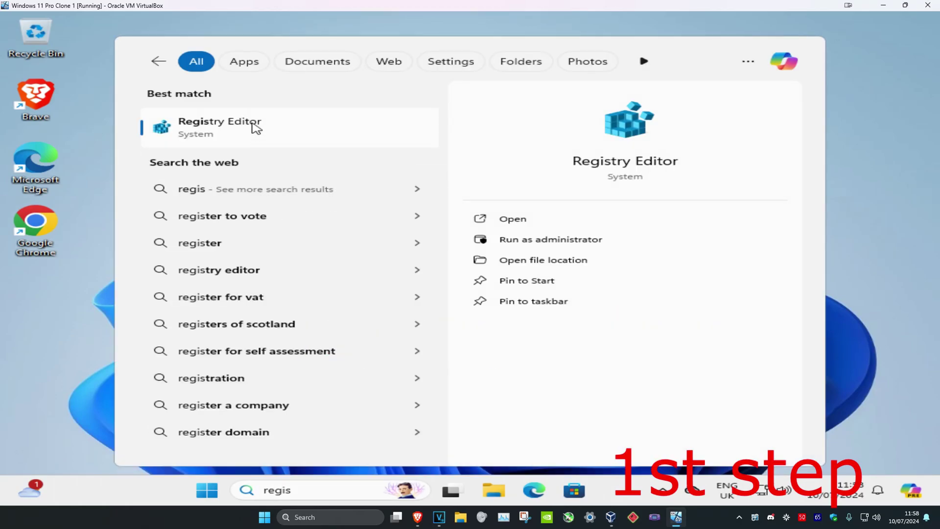
click(253, 127)
click(419, 362)
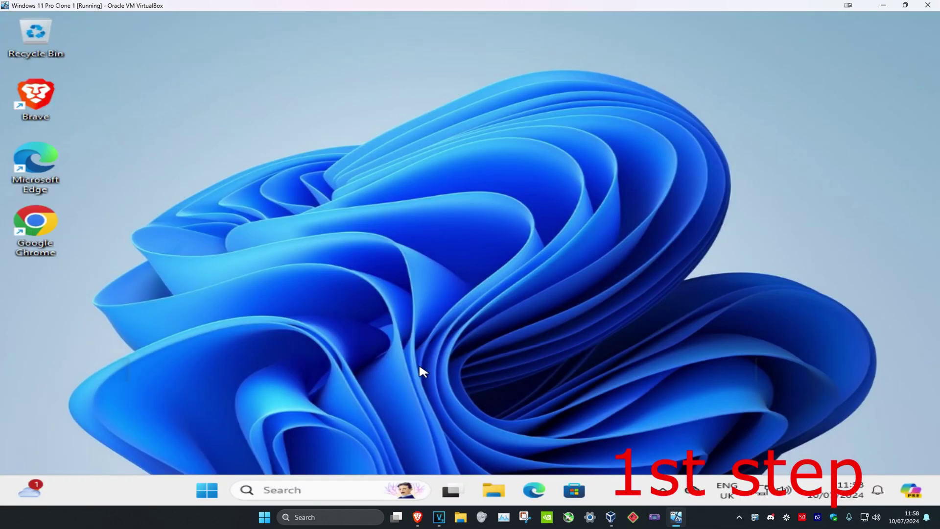
click(734, 87)
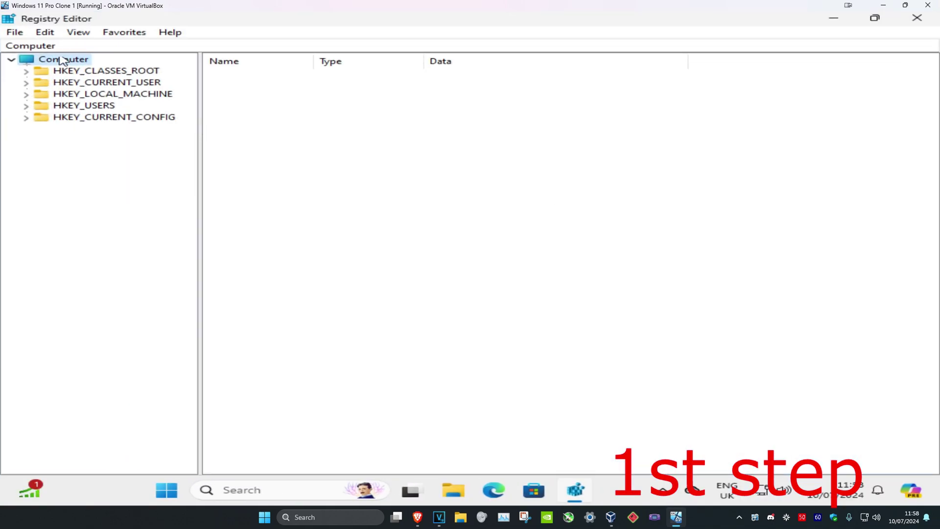
Step: Expand HKEY_LOCAL_MACHINE > SOFTWARE > Microsoft in the key tree
click(67, 95)
click(26, 94)
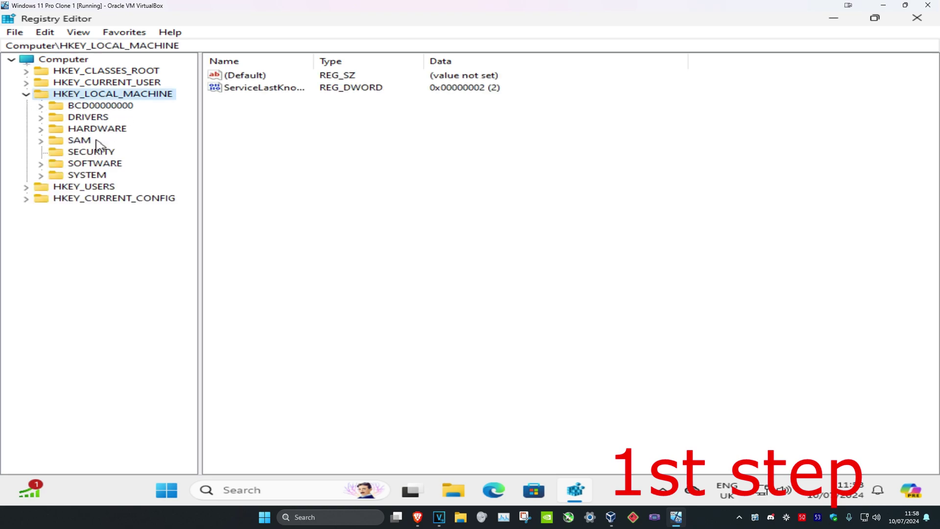
click(76, 165)
click(40, 165)
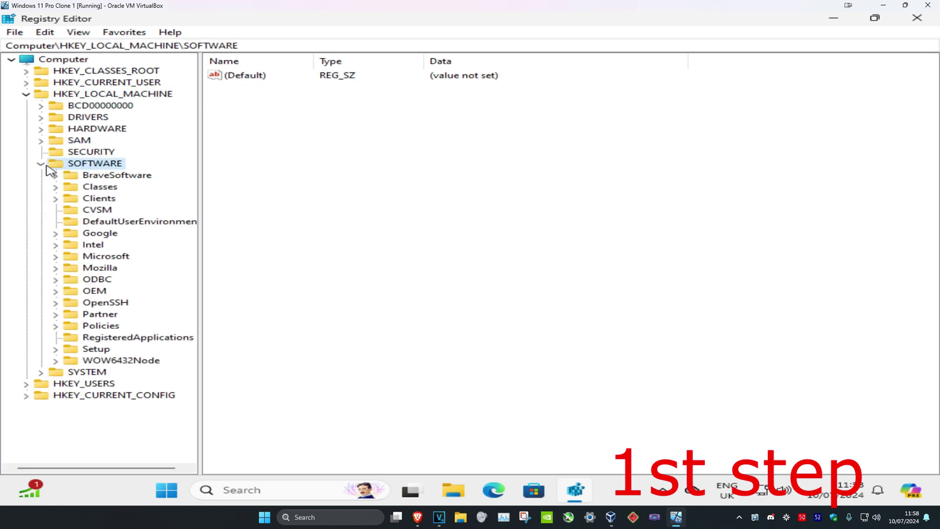
click(103, 256)
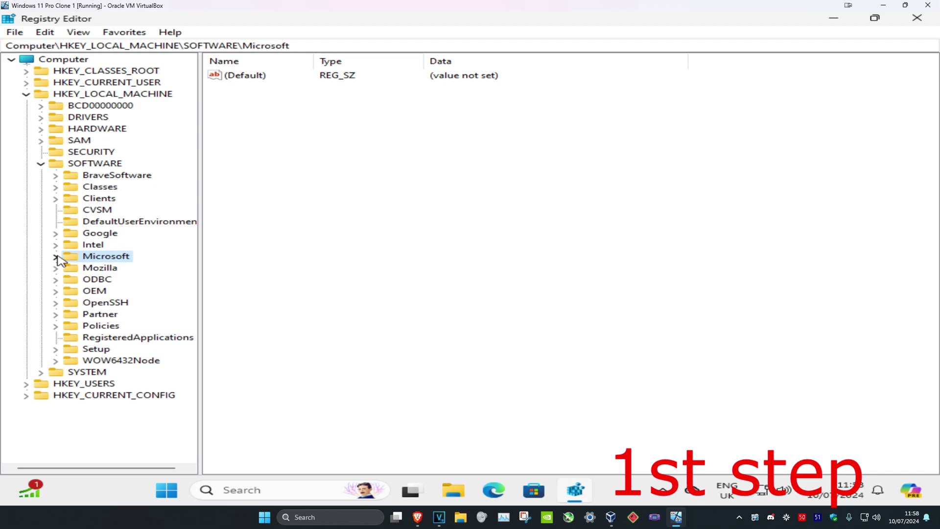
click(55, 258)
scroll(145, 209, down, 20)
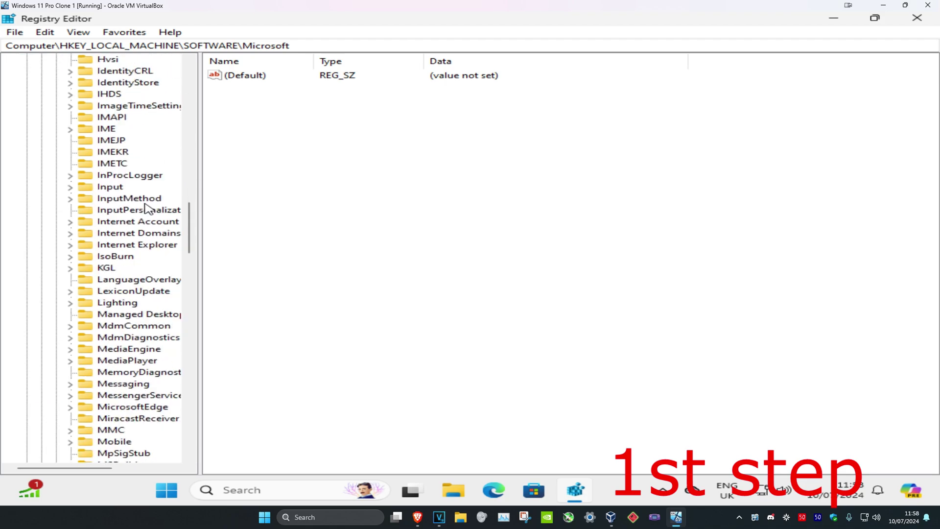
scroll(146, 209, down, 20)
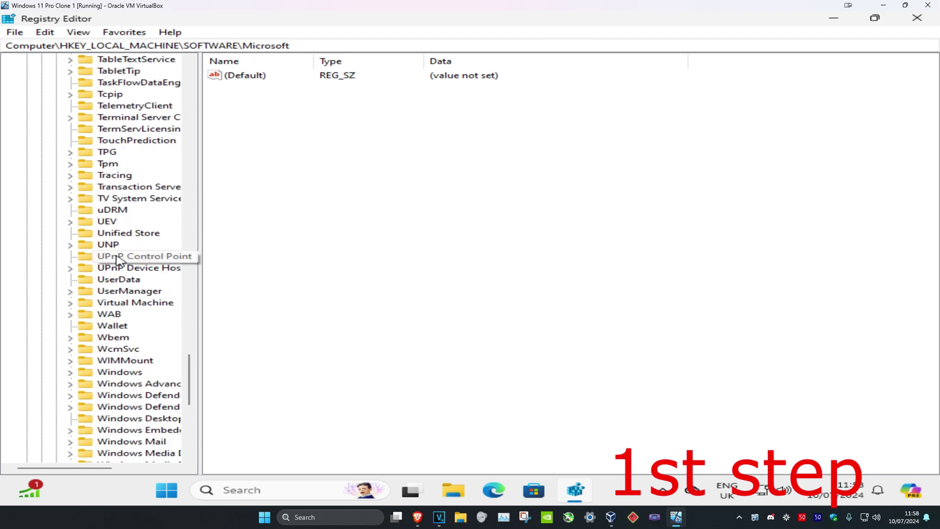
scroll(117, 260, down, 6)
Step: Drill into Windows NT > CurrentVersion > Multimedia and open SystemProfile
click(113, 293)
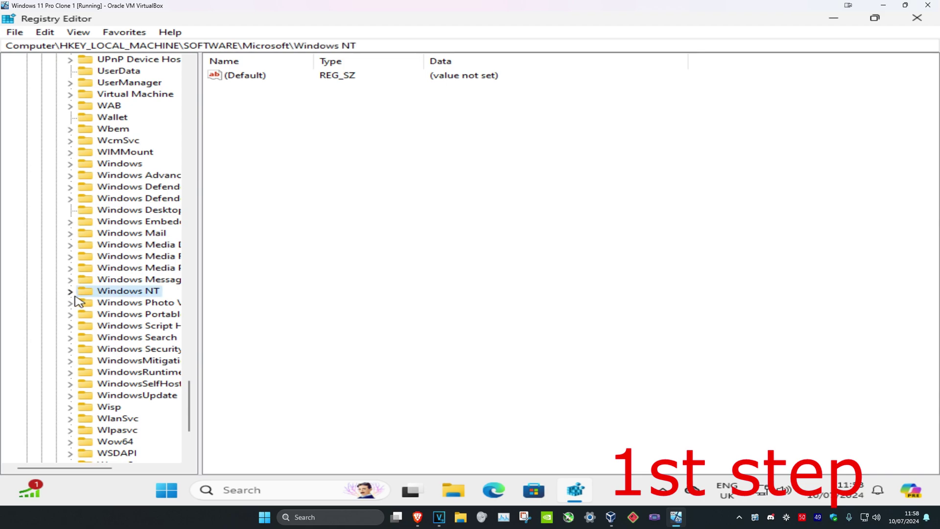
click(71, 292)
click(120, 304)
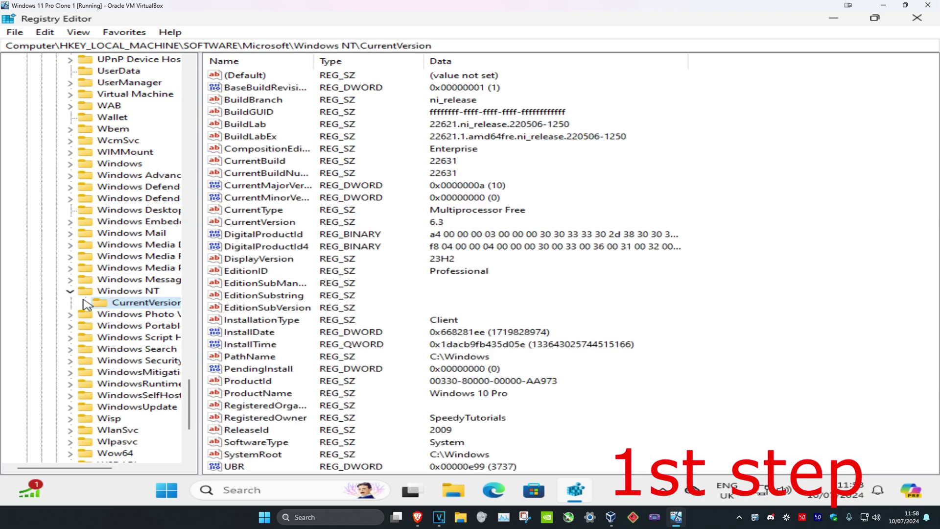
click(85, 302)
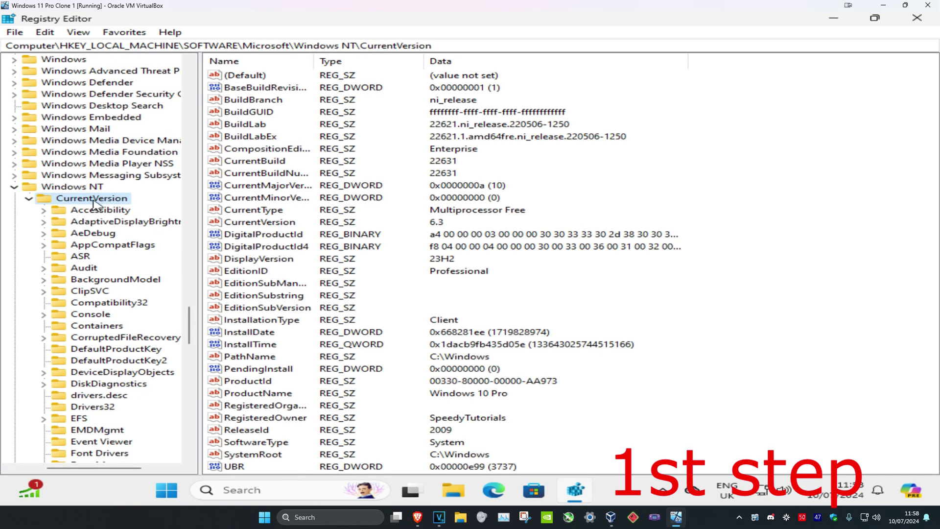
scroll(93, 215, down, 14)
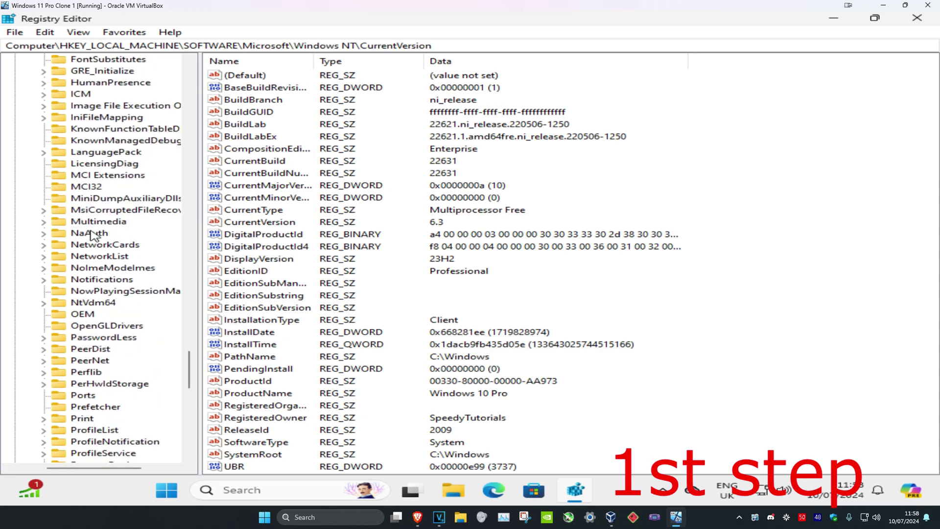
click(51, 224)
click(43, 222)
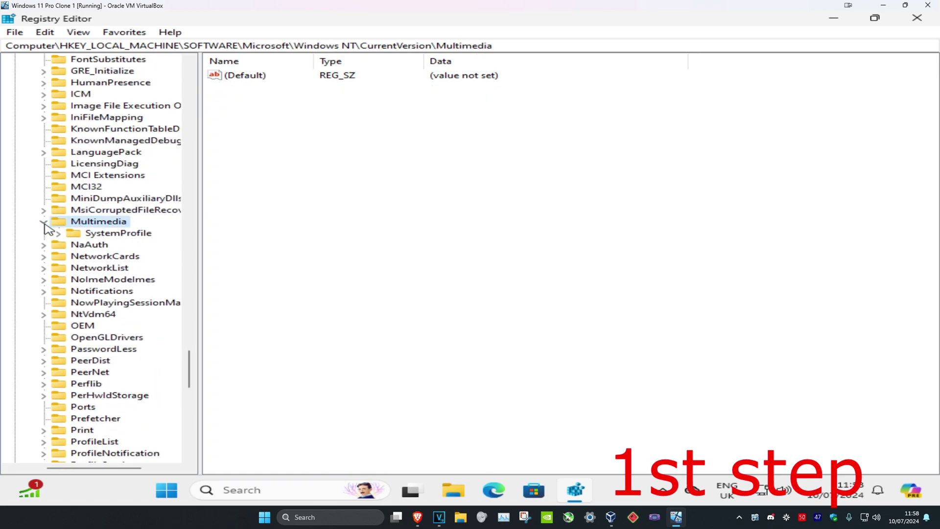
click(108, 234)
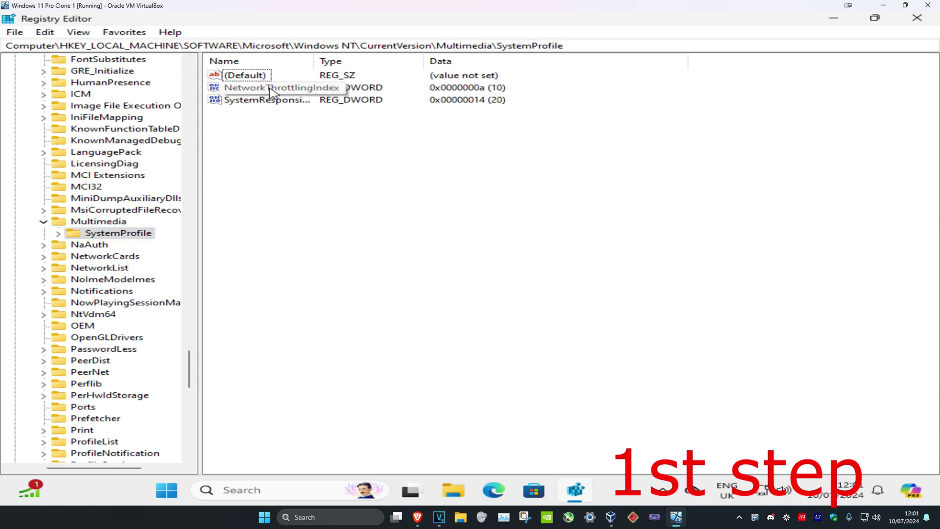
Step: Change NetworkThrottlingIndex value data to hexadecimal FFFFFFFF
double_click(271, 88)
click(102, 140)
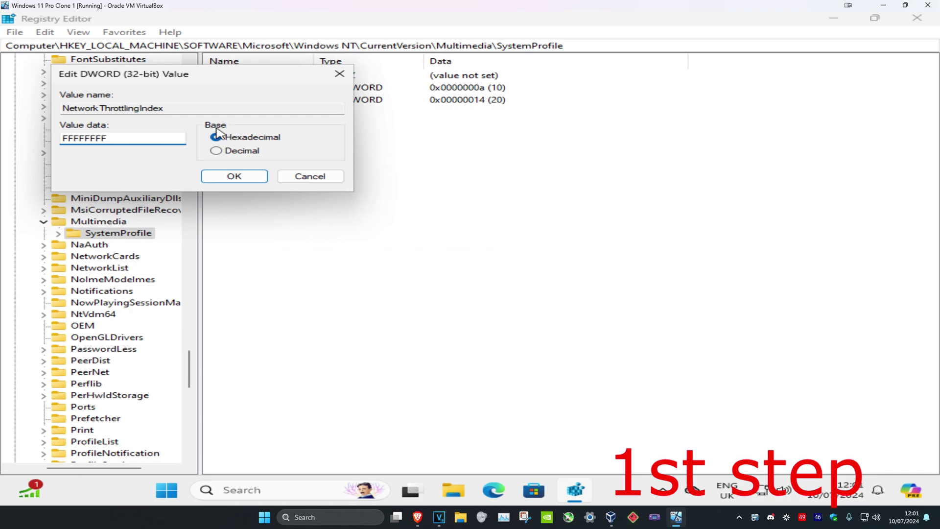
click(234, 176)
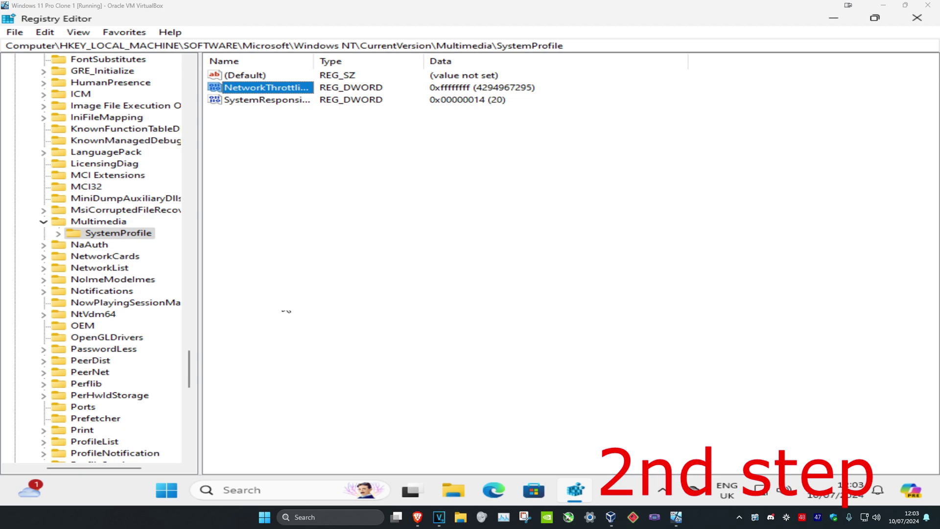
Step: Collapse Multimedia, Microsoft, SOFTWARE and HKEY_LOCAL_MACHINE back to the Computer root
click(43, 221)
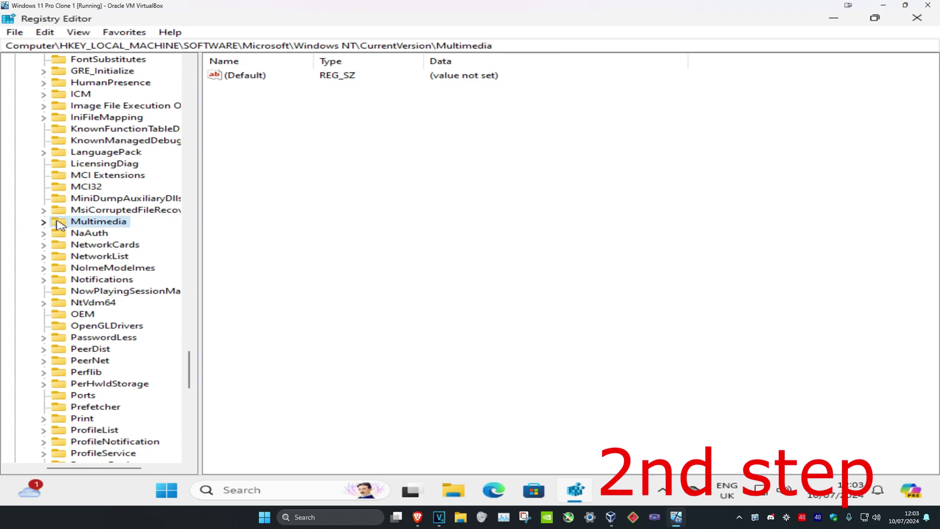
scroll(49, 210, up, 5)
scroll(64, 220, up, 20)
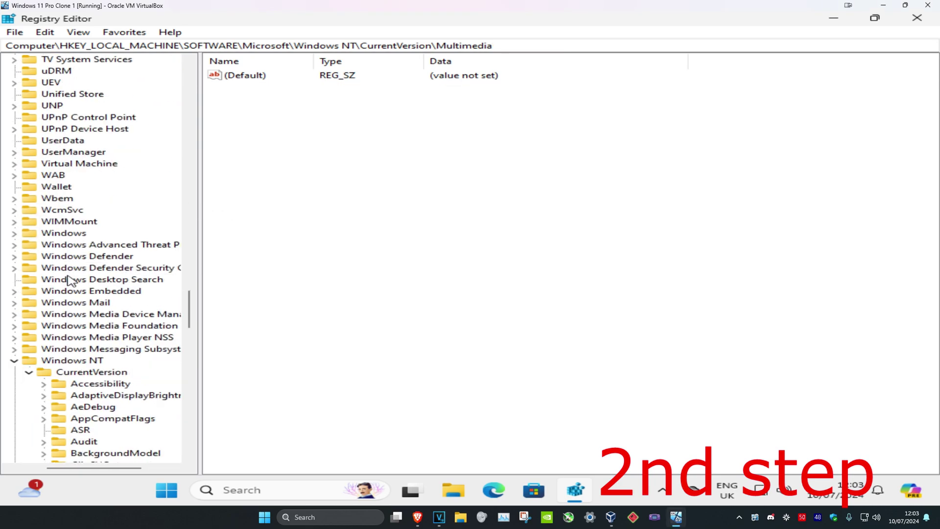
scroll(73, 240, up, 20)
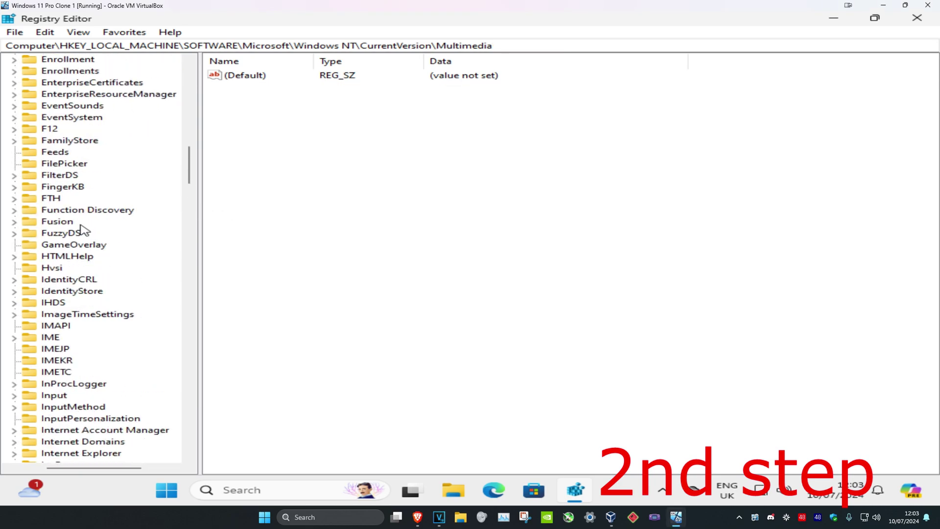
scroll(96, 233, up, 1)
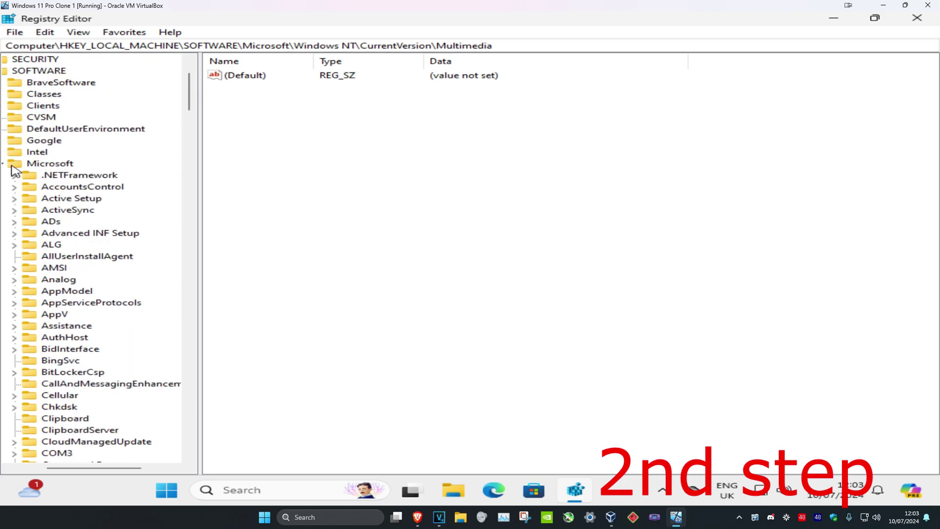
drag(97, 469, 68, 469)
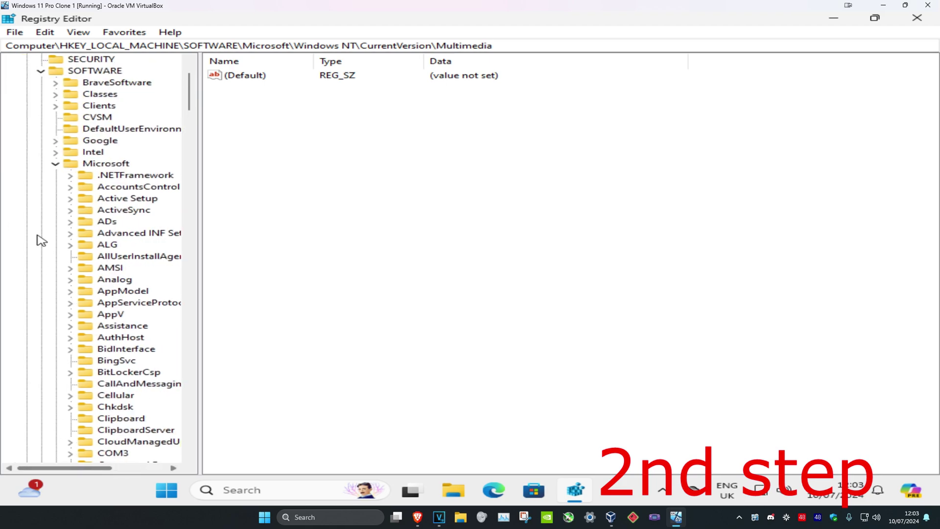
click(56, 163)
click(40, 165)
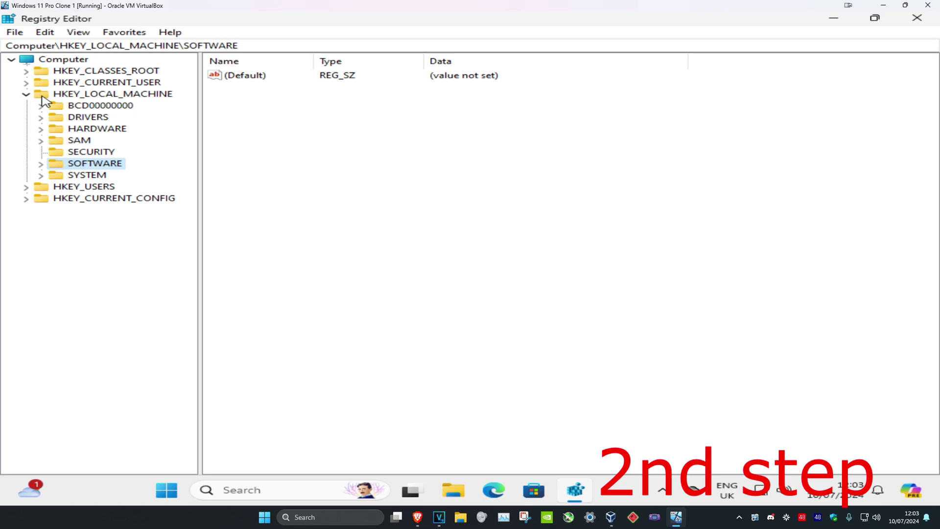
click(26, 94)
key(Left)
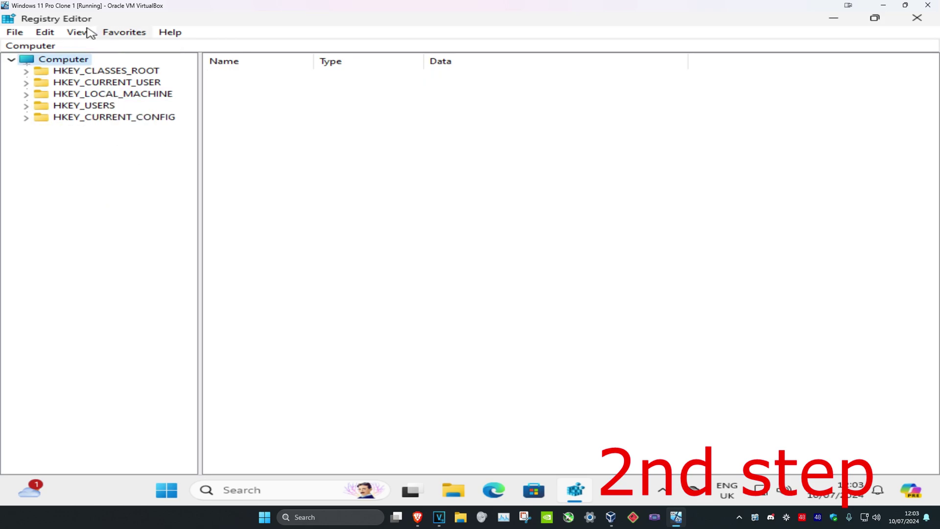
Step: Expand HKEY_LOCAL_MACHINE > SYSTEM > CurrentControlSet > Services and locate Tcpip
click(79, 95)
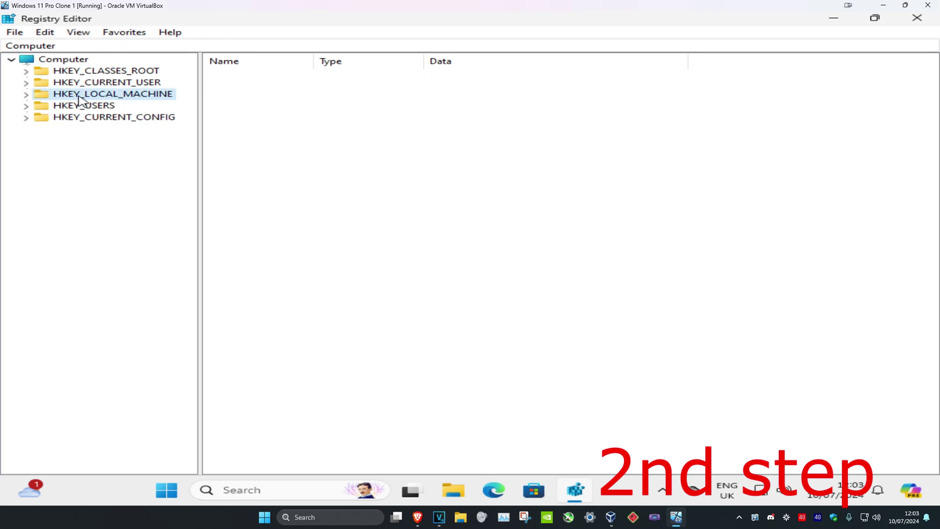
click(26, 94)
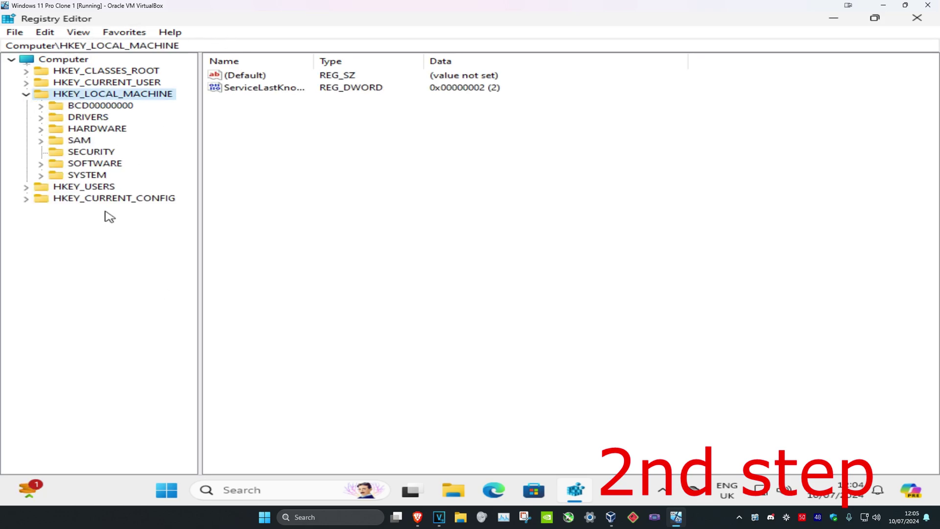
click(75, 175)
click(40, 175)
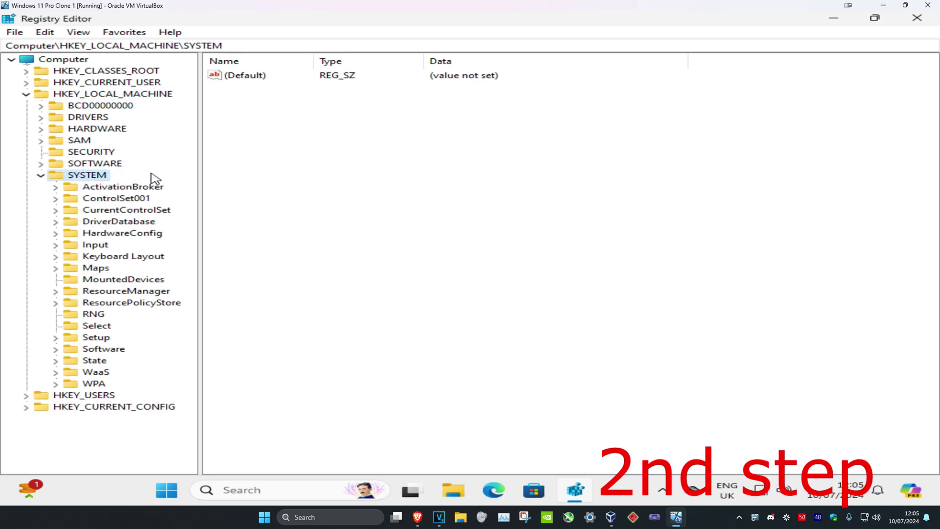
click(117, 210)
click(55, 210)
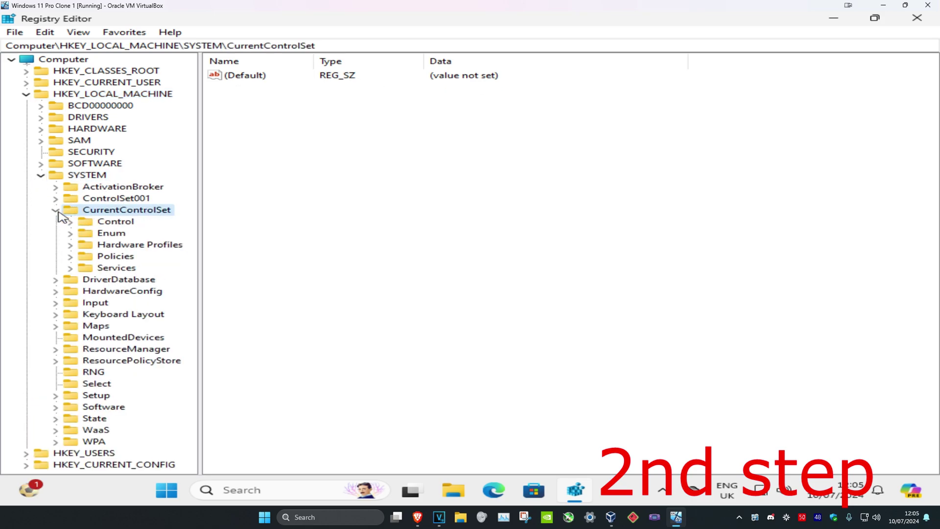
click(116, 268)
click(70, 268)
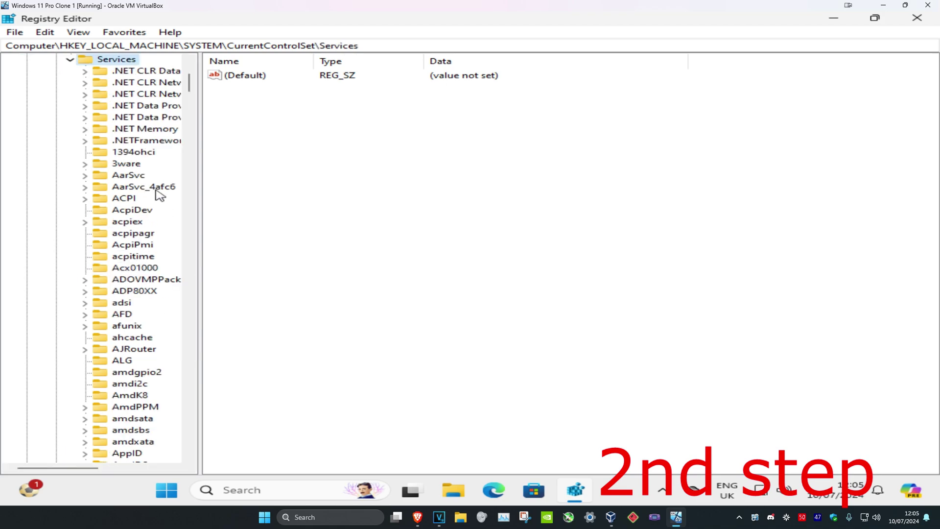
scroll(149, 211, down, 20)
scroll(142, 206, down, 20)
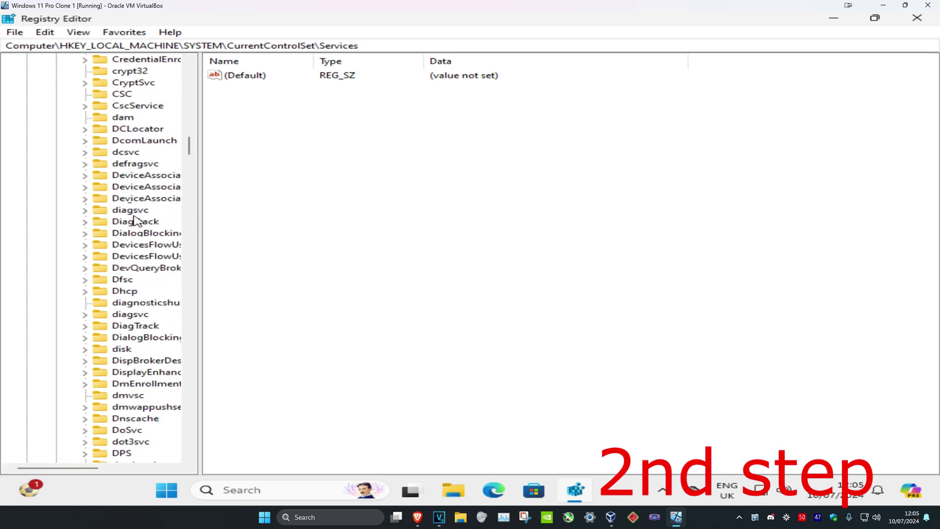
scroll(125, 241, down, 20)
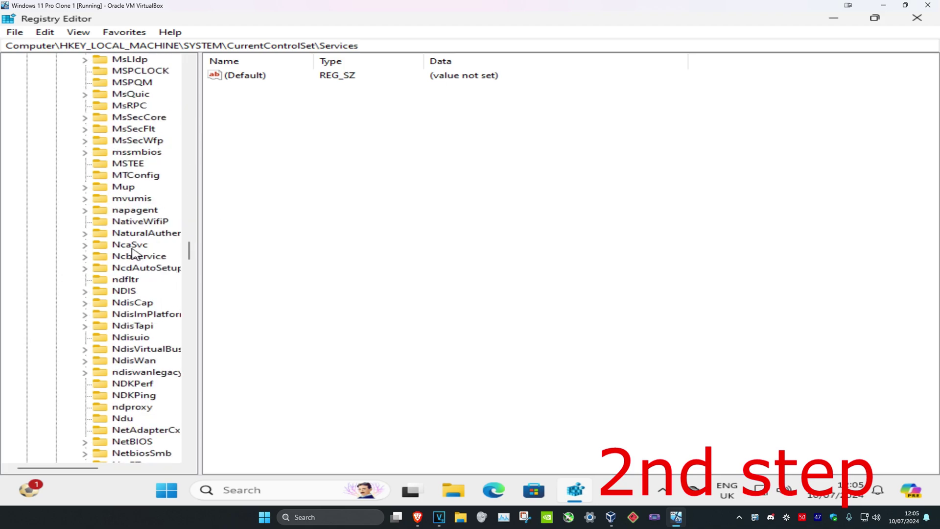
scroll(126, 241, down, 20)
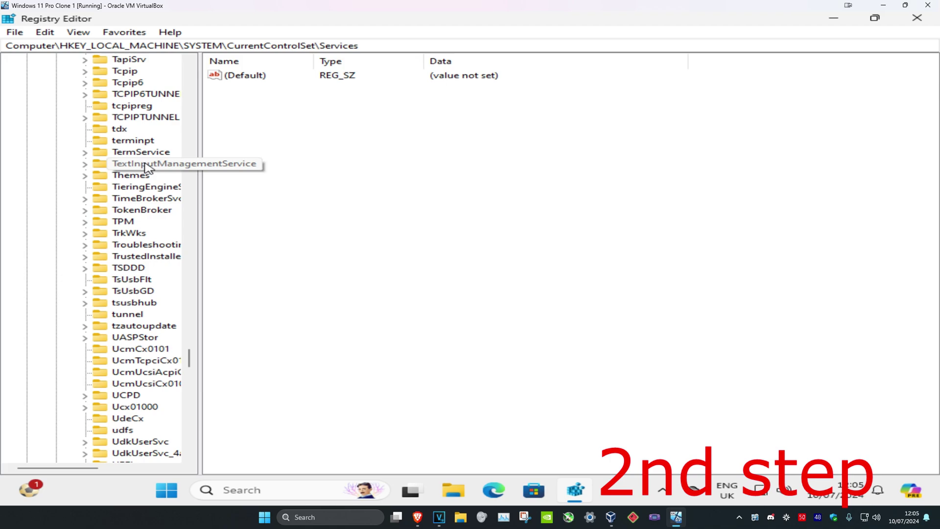
scroll(144, 167, up, 1)
Step: Expand Tcpip > Parameters and open the Interfaces key
click(105, 108)
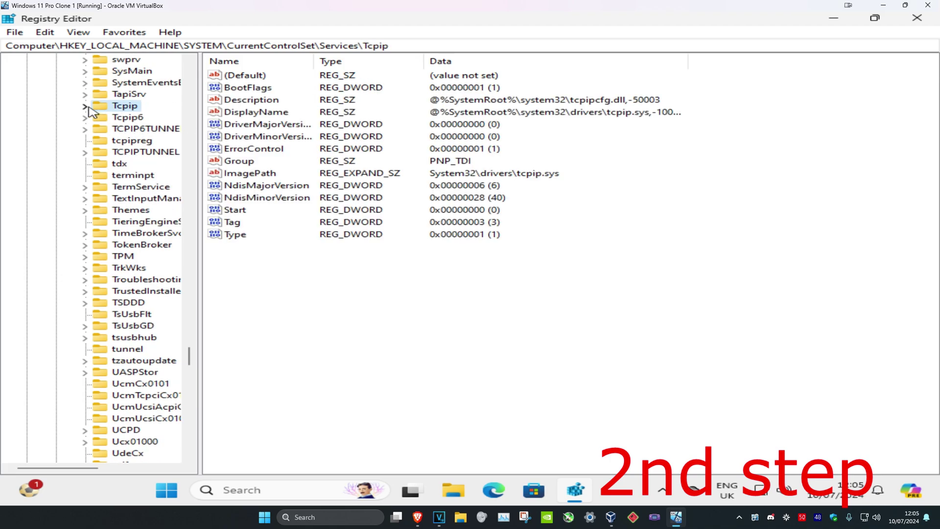
double_click(105, 109)
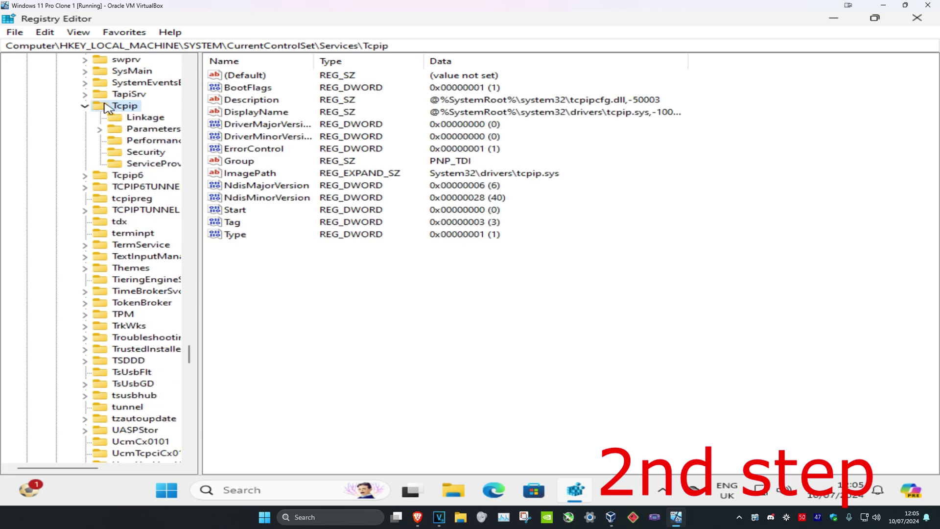
click(146, 132)
click(100, 129)
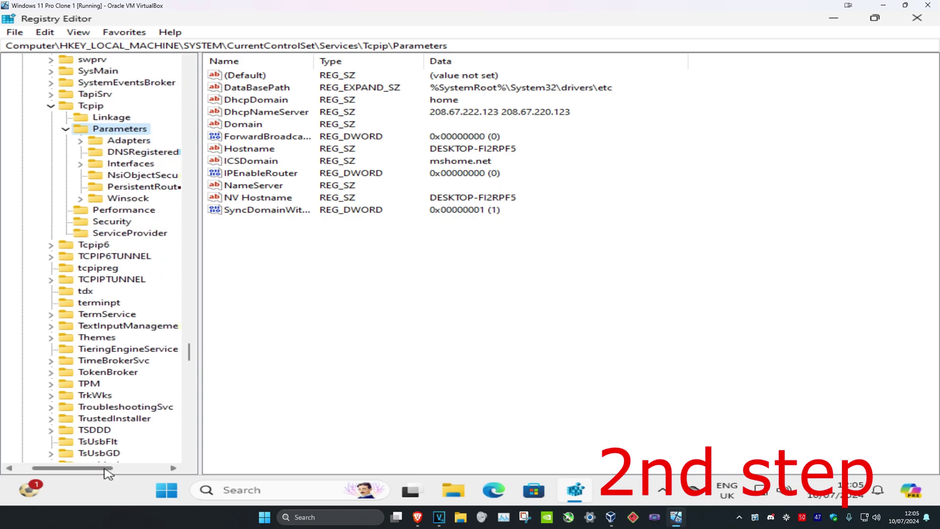
click(108, 165)
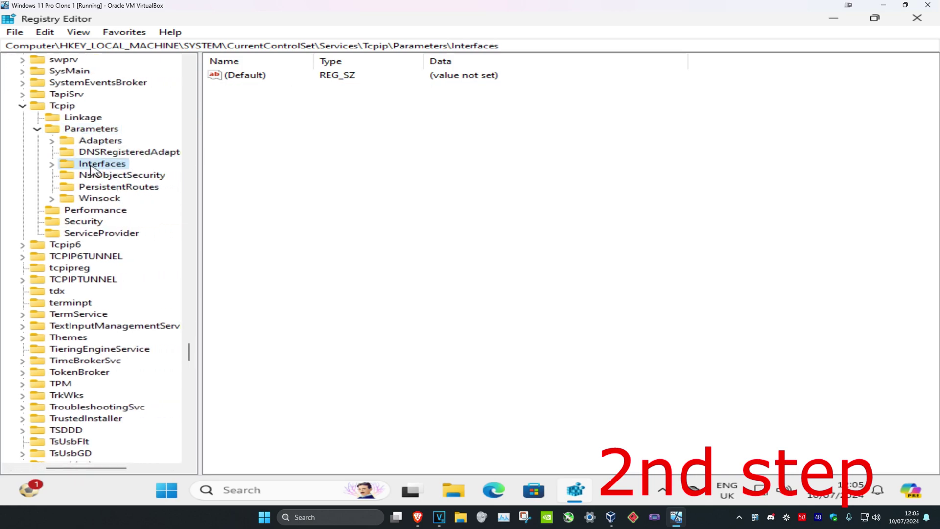
Step: Check the interface GUID subkeys and open {e0254c4e-d544-447e-8032-e4098d33578b} with DhcpIPAddress 10.0.2.15
click(52, 164)
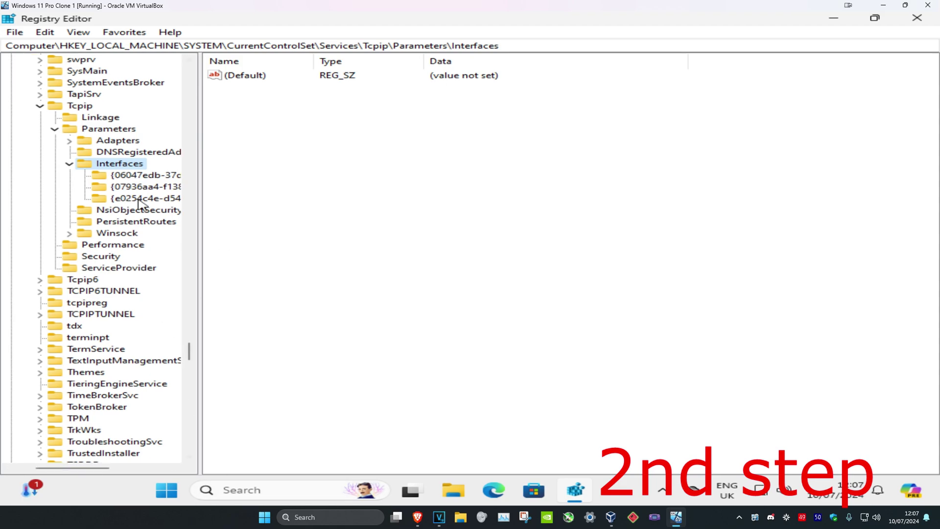
drag(93, 472, 109, 472)
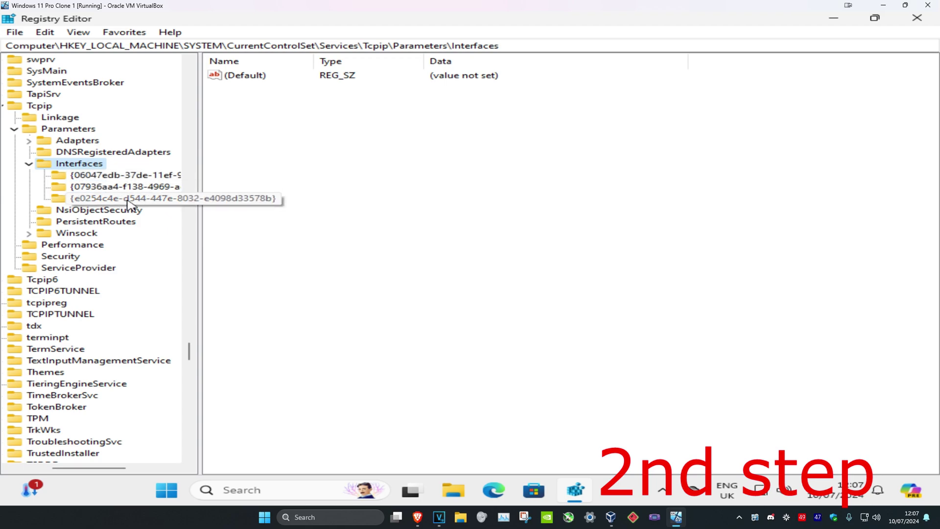
click(130, 176)
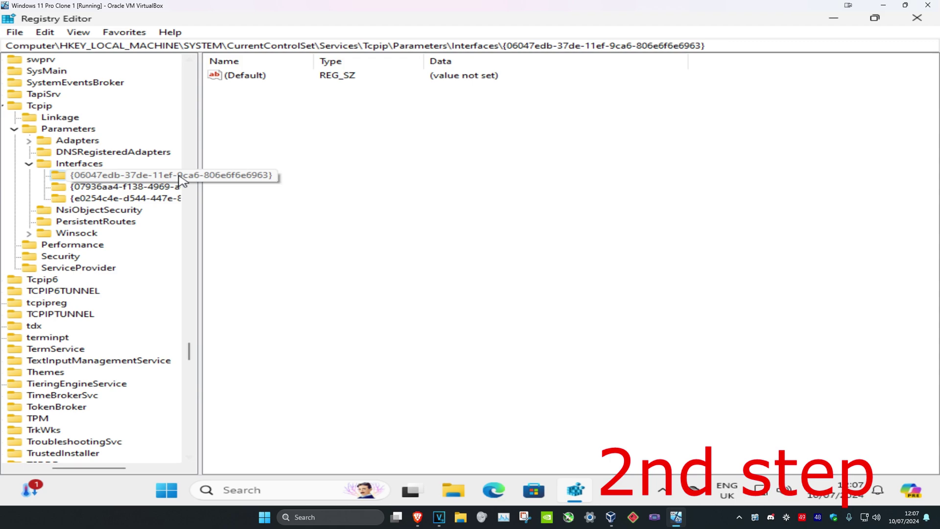
click(120, 186)
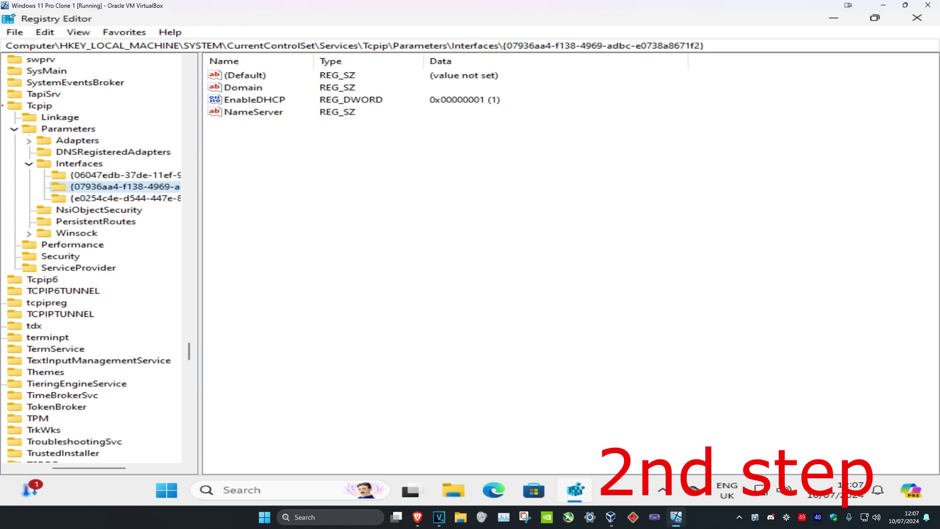
click(152, 198)
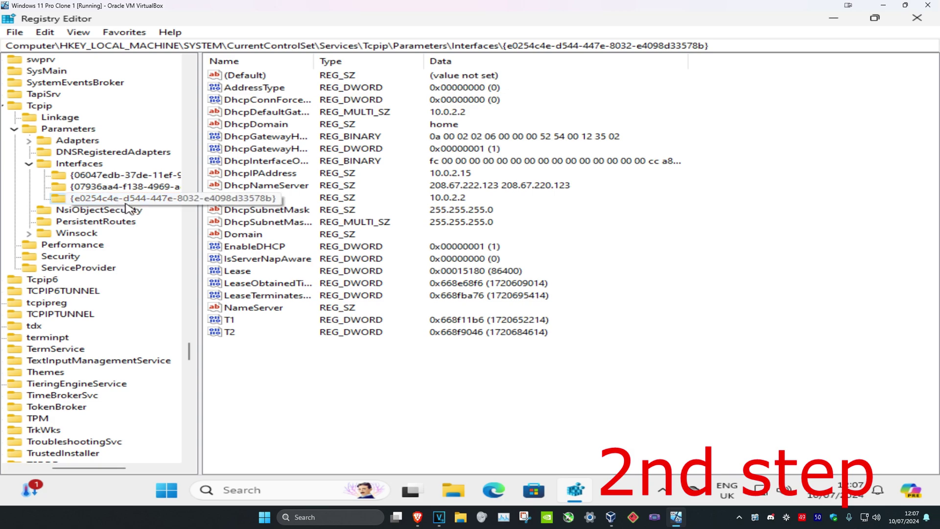
click(268, 356)
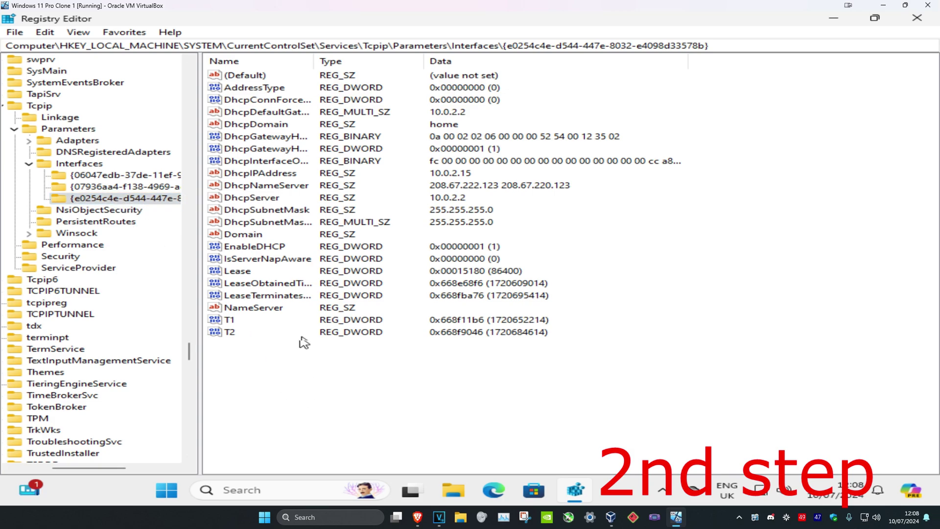
Step: Add a new DWORD (32-bit) value named TCPackFrequency to the interface key
right_click(244, 358)
mouse_move(288, 369)
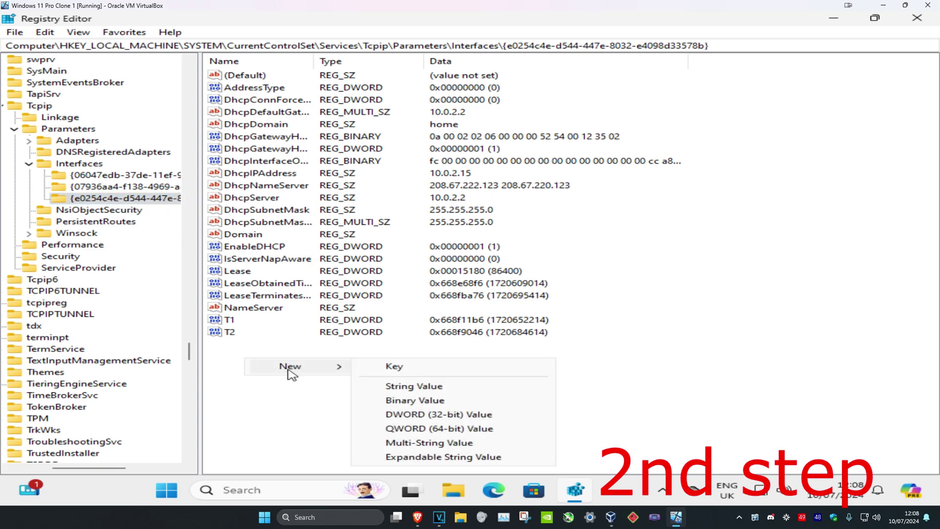
click(442, 415)
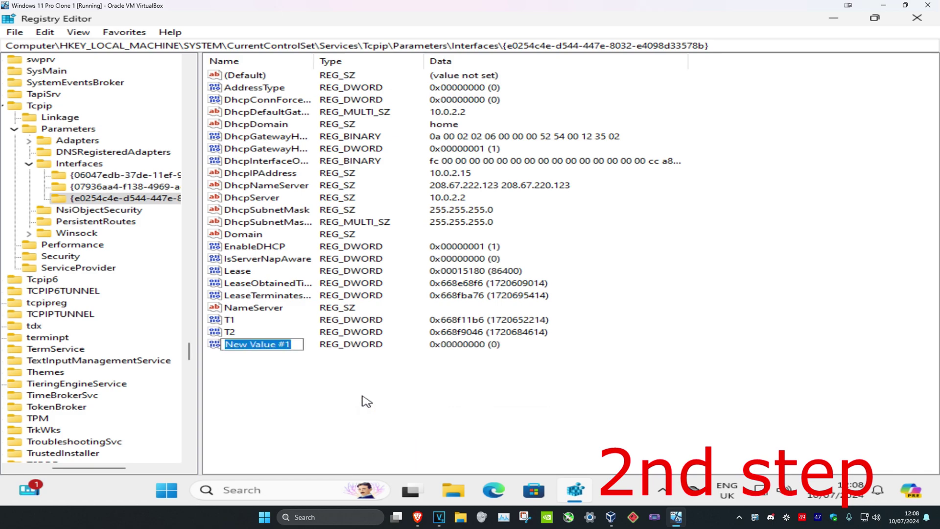
text(TCPackFrequency)
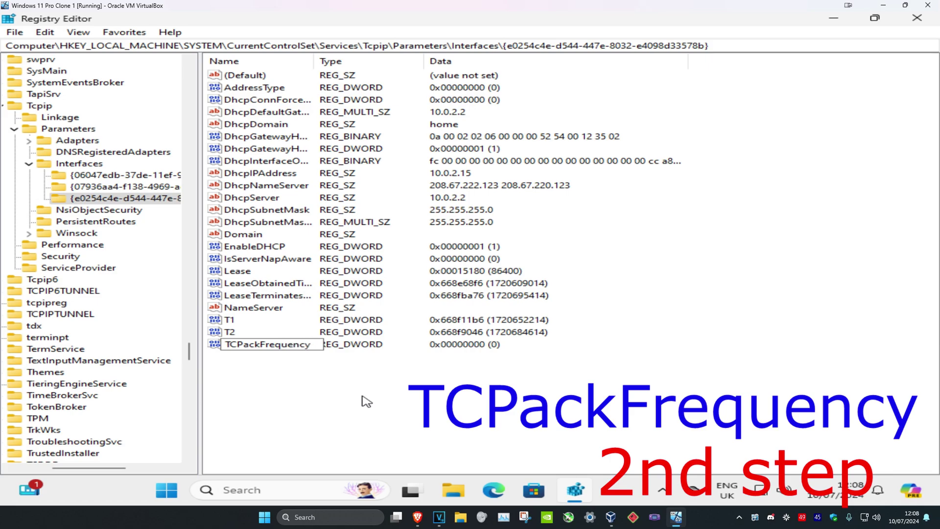
click(266, 371)
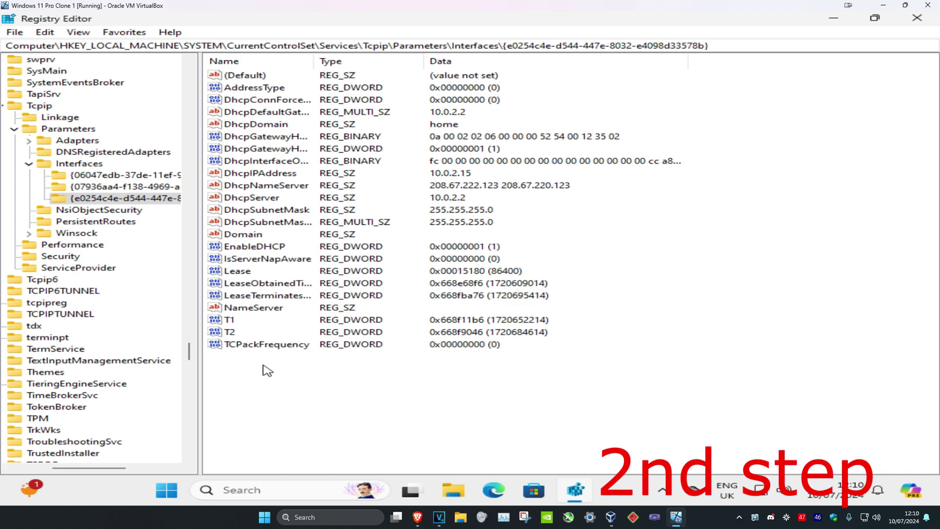
Step: Add a second DWORD (32-bit) value named TCPNoDelay
right_click(266, 371)
mouse_move(306, 374)
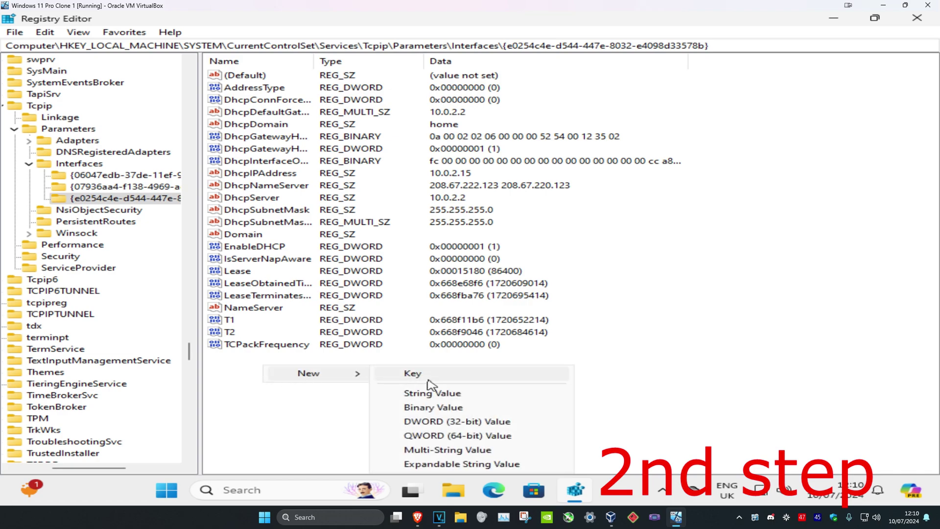
click(447, 422)
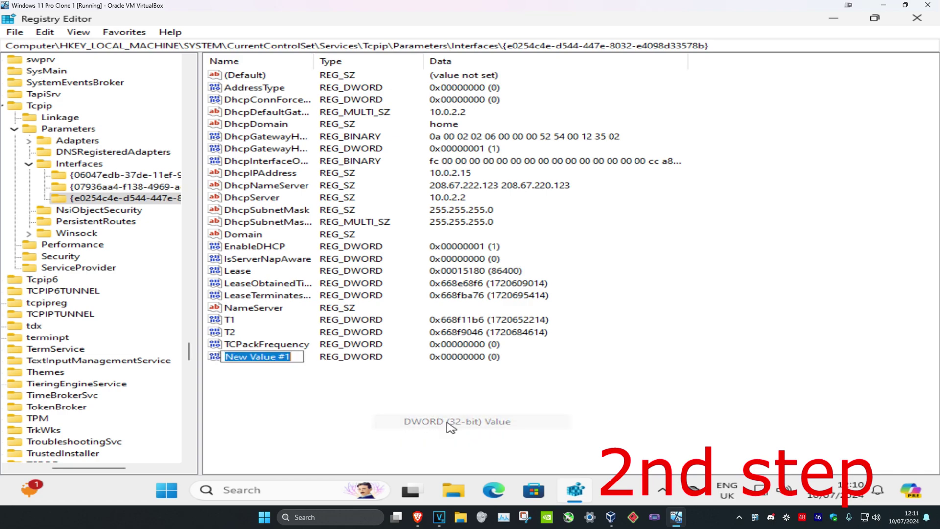
text(T)
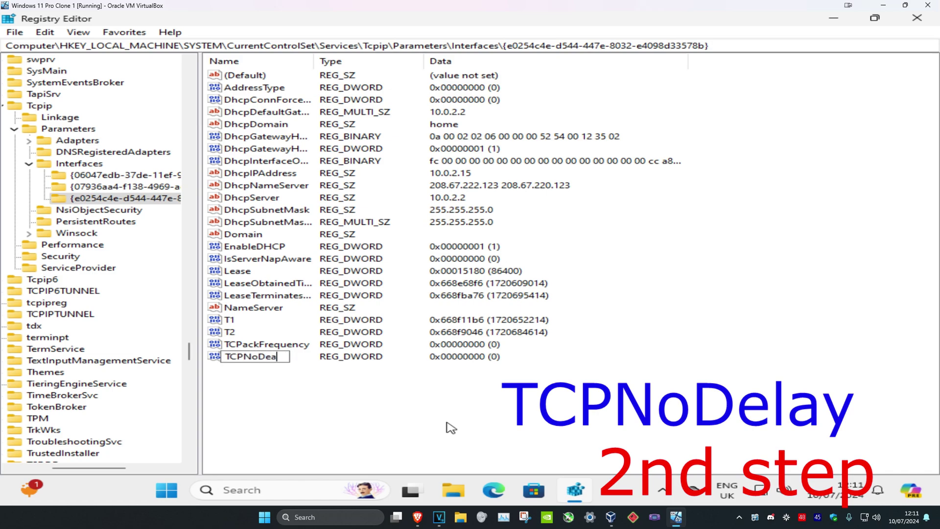
text(CPNoDela)
key(BackSpace)
text(la)
key(Return)
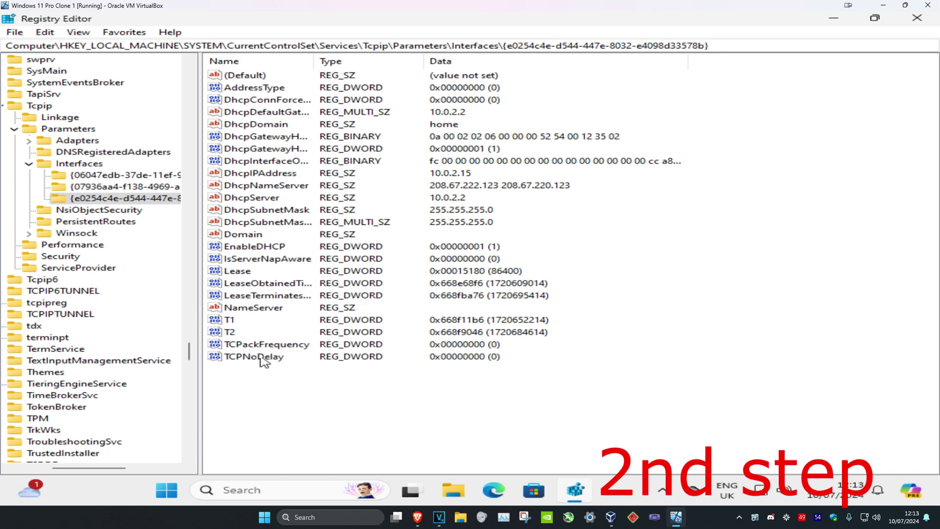
Step: Set the value data of TCPackFrequency and TCPNoDelay to 1
double_click(267, 345)
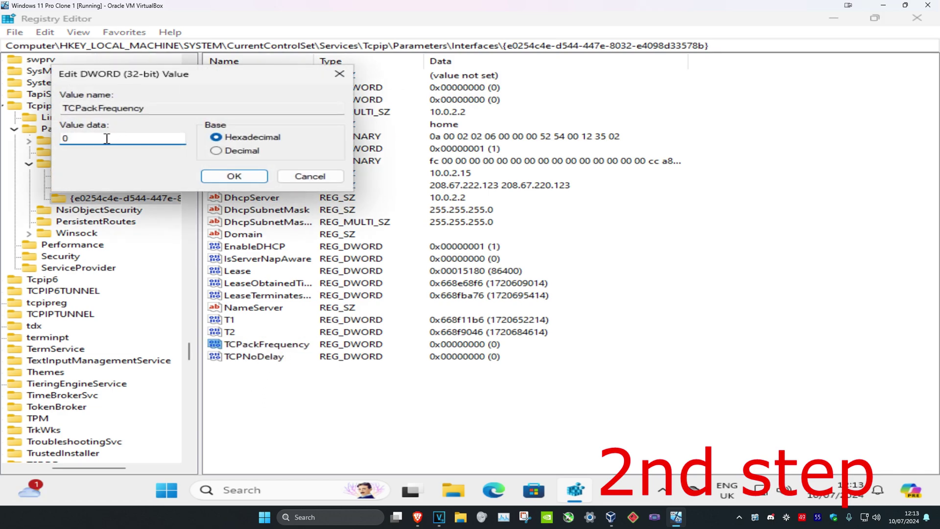
text(1)
click(266, 180)
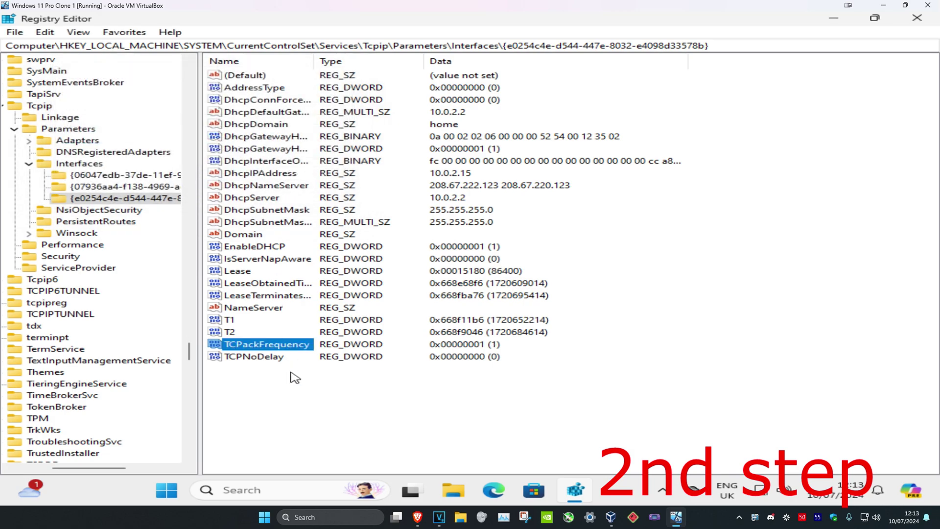
double_click(257, 357)
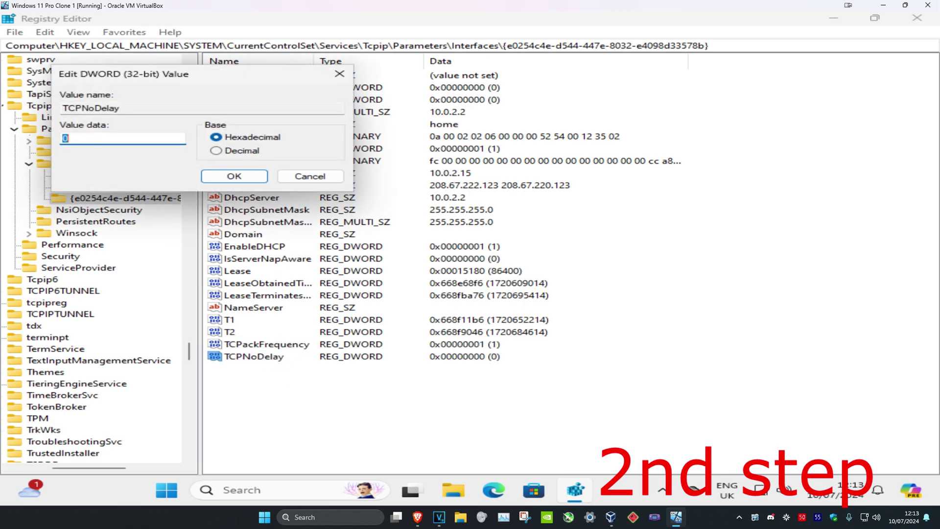
text(1)
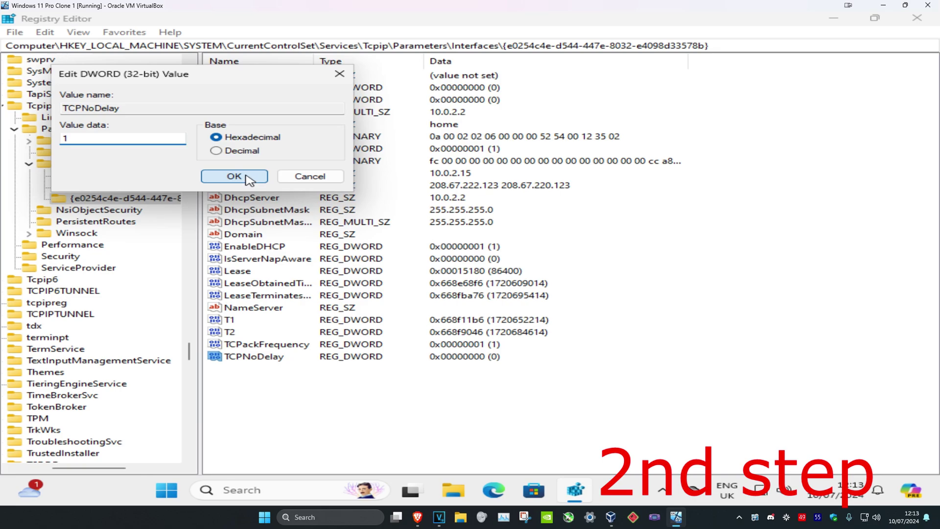
click(247, 177)
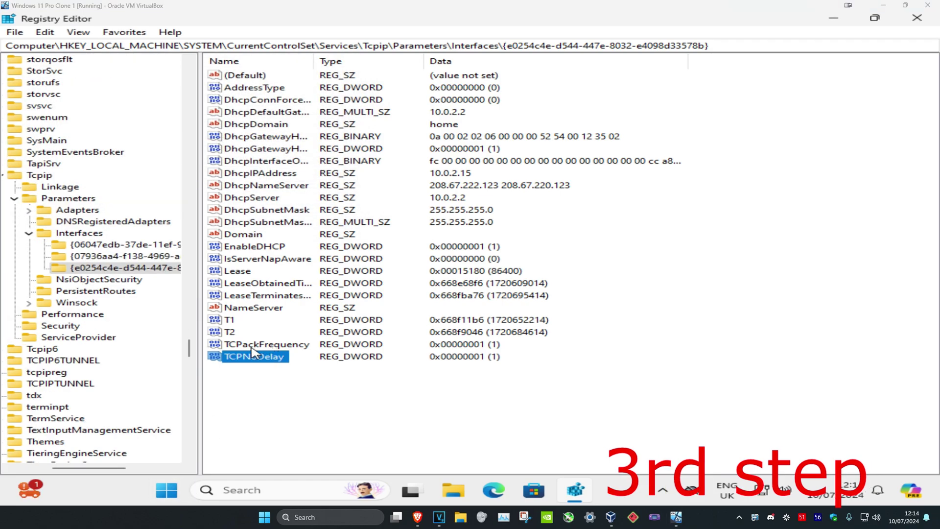
Step: Collapse Interfaces, Parameters, Services, CurrentControlSet, SYSTEM and HKEY_LOCAL_MACHINE back to Computer
click(29, 233)
click(14, 199)
scroll(49, 230, up, 20)
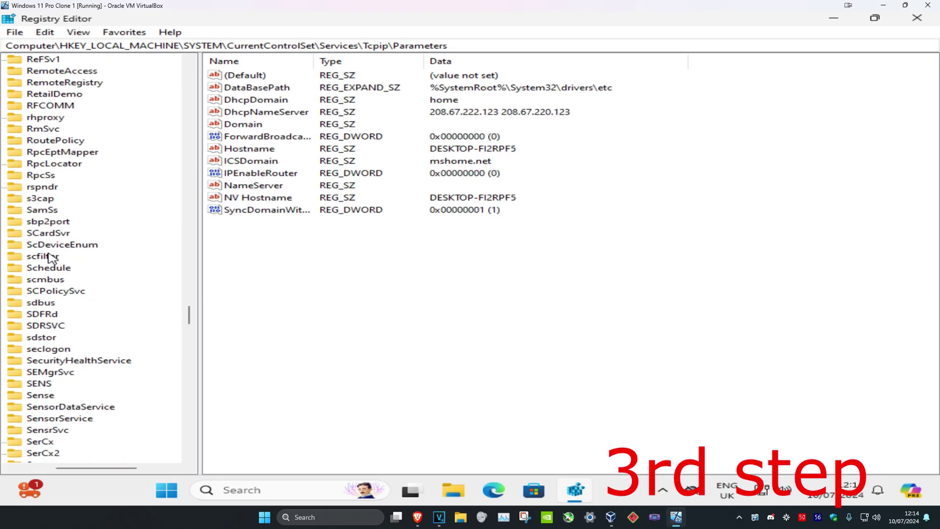
scroll(67, 253, up, 20)
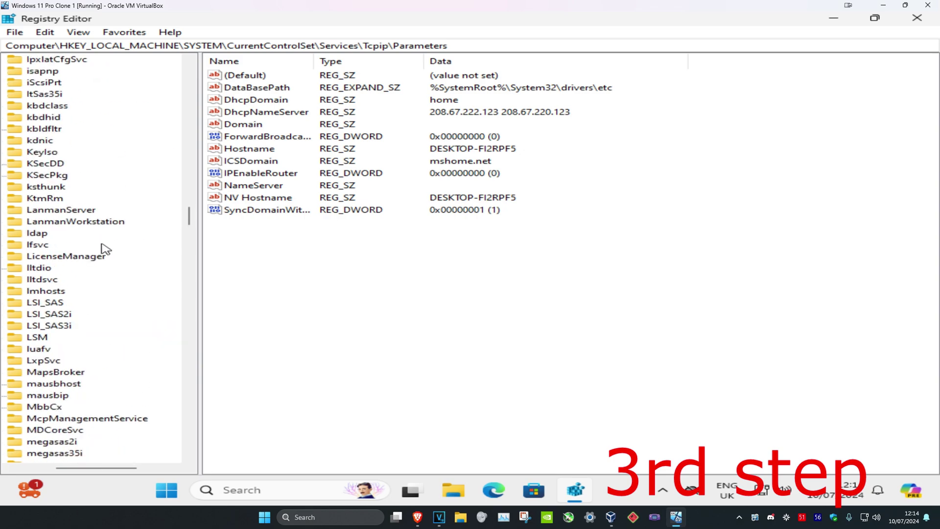
scroll(111, 214, up, 20)
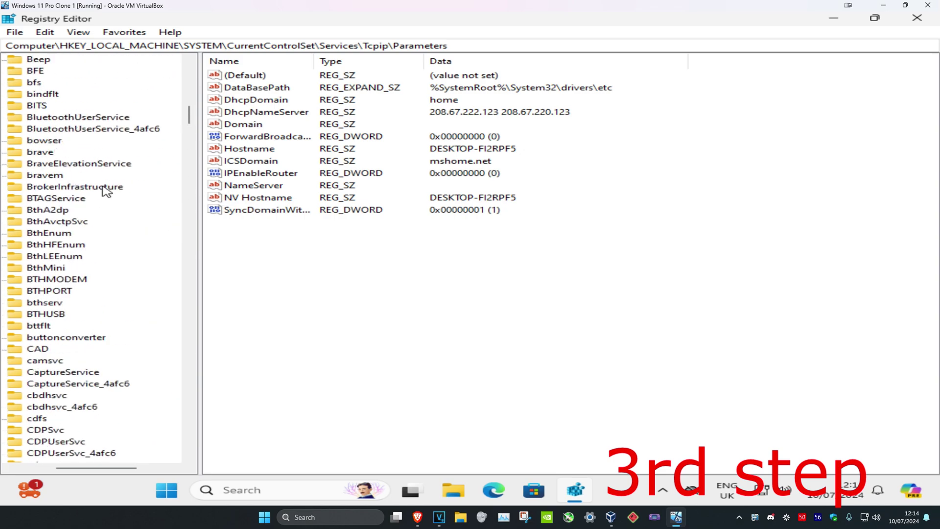
drag(137, 471, 59, 468)
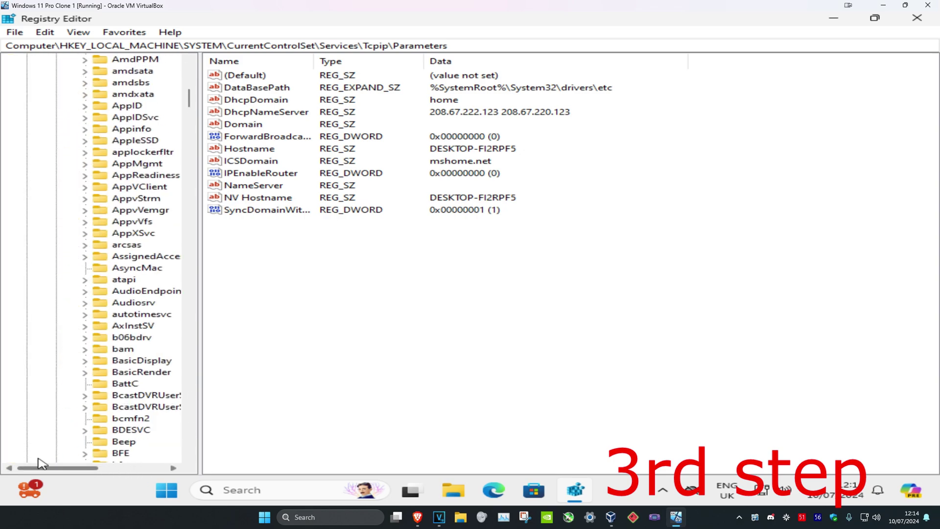
scroll(106, 230, up, 15)
click(70, 268)
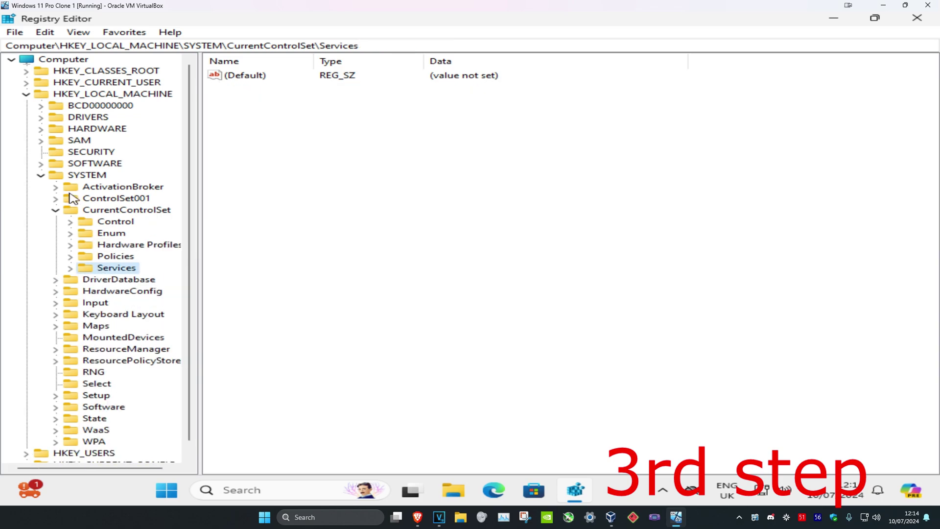
click(56, 210)
click(41, 176)
click(26, 93)
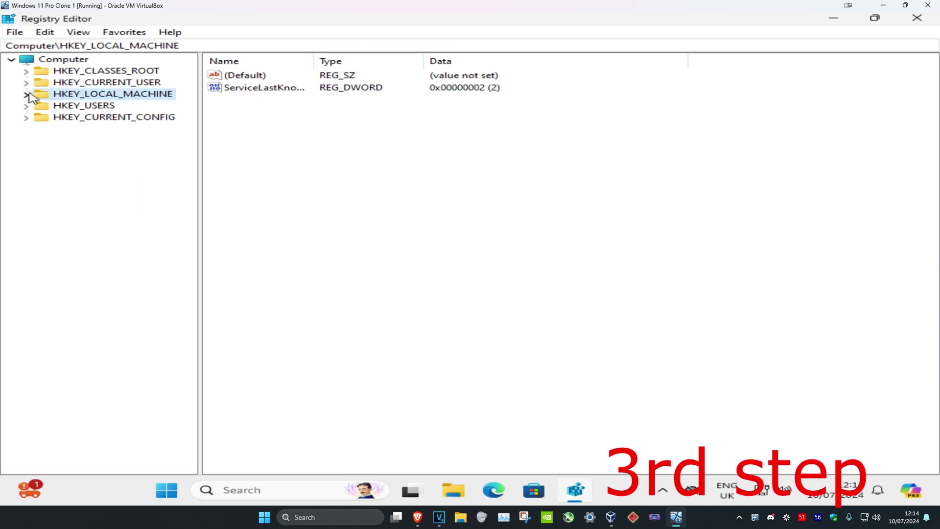
click(63, 59)
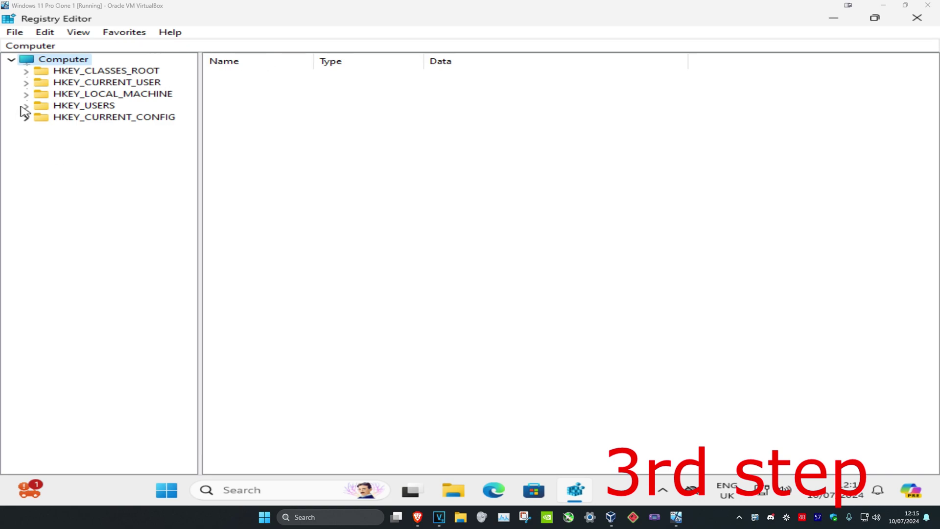
Step: Expand HKEY_LOCAL_MACHINE > SOFTWARE and select the Microsoft key
click(77, 94)
click(26, 93)
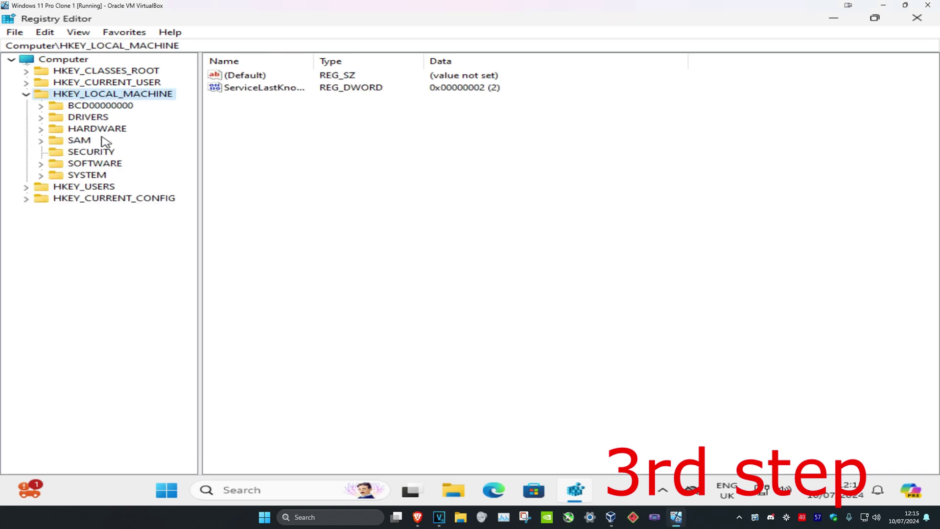
click(94, 163)
click(40, 163)
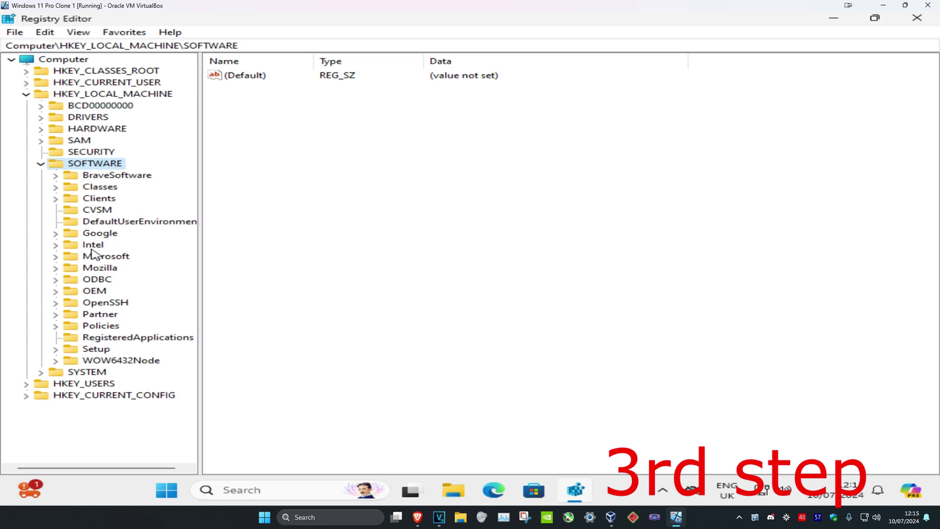
double_click(106, 256)
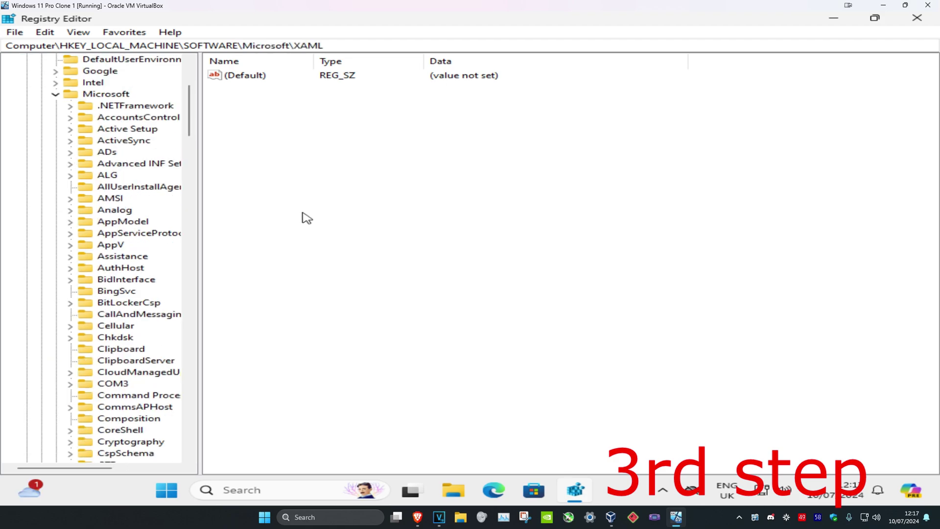
click(110, 96)
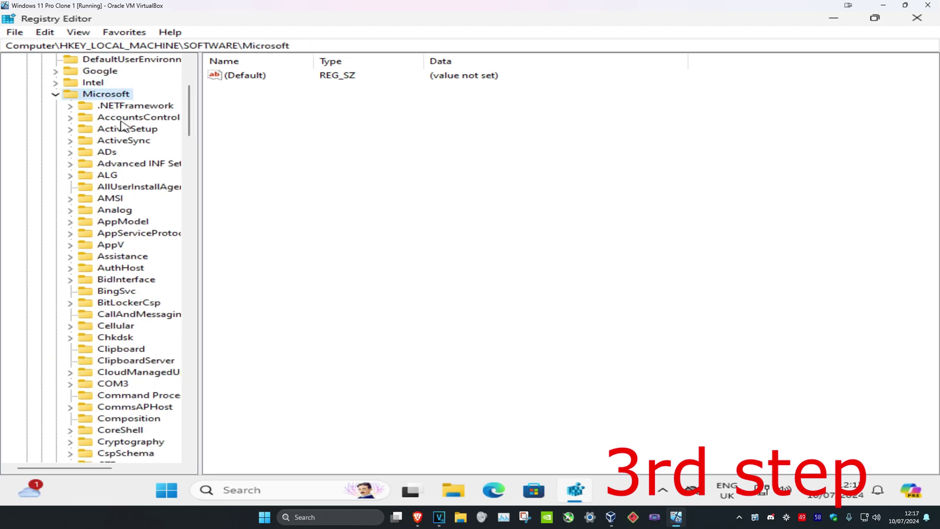
scroll(120, 157, down, 7)
scroll(114, 167, down, 20)
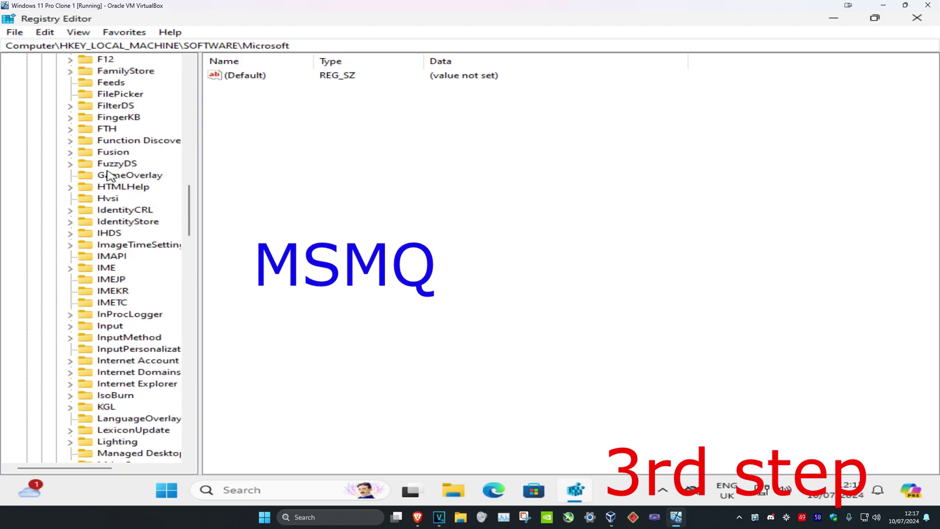
scroll(101, 178, down, 2)
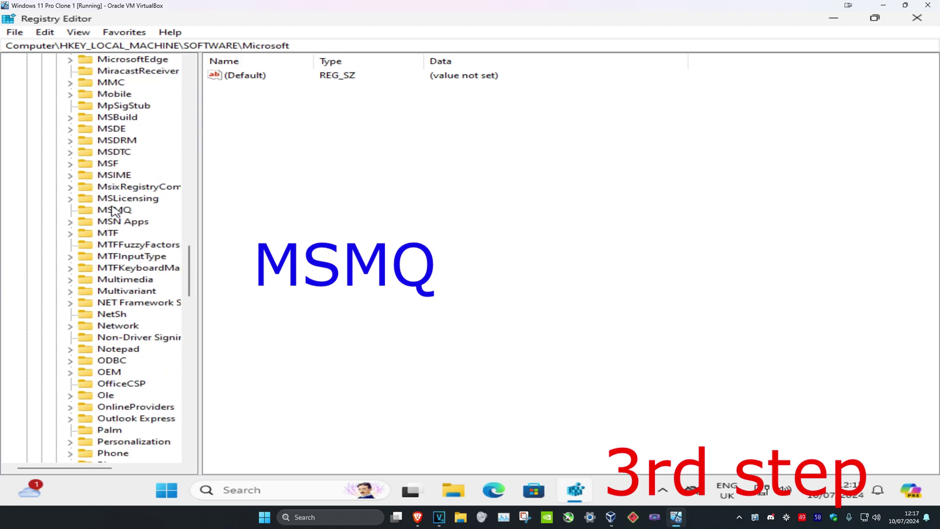
scroll(117, 211, up, 20)
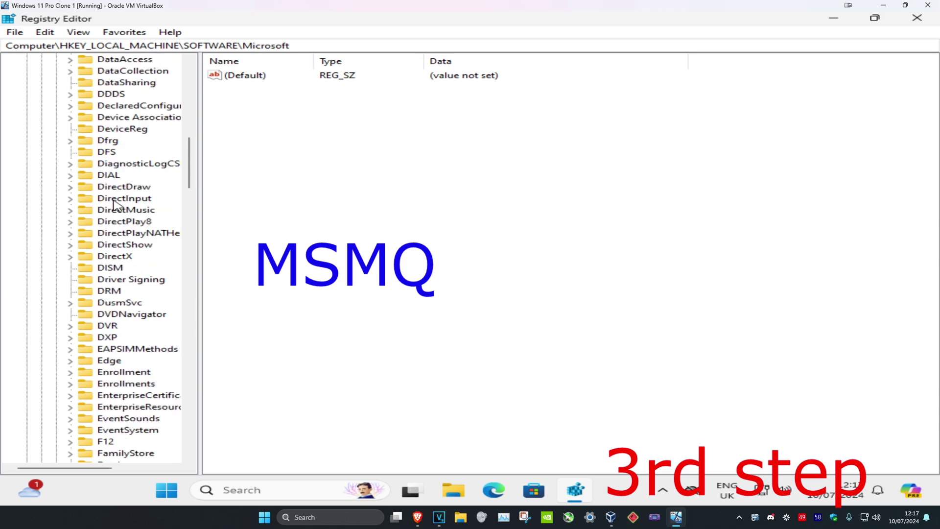
scroll(124, 201, up, 5)
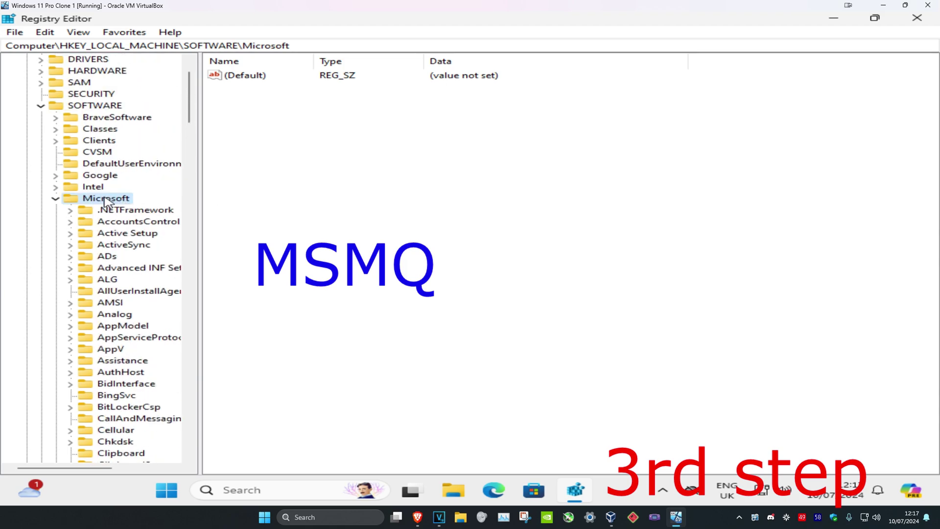
Step: Create a new key named MSMQ under SOFTWARE\Microsoft and open it
right_click(106, 199)
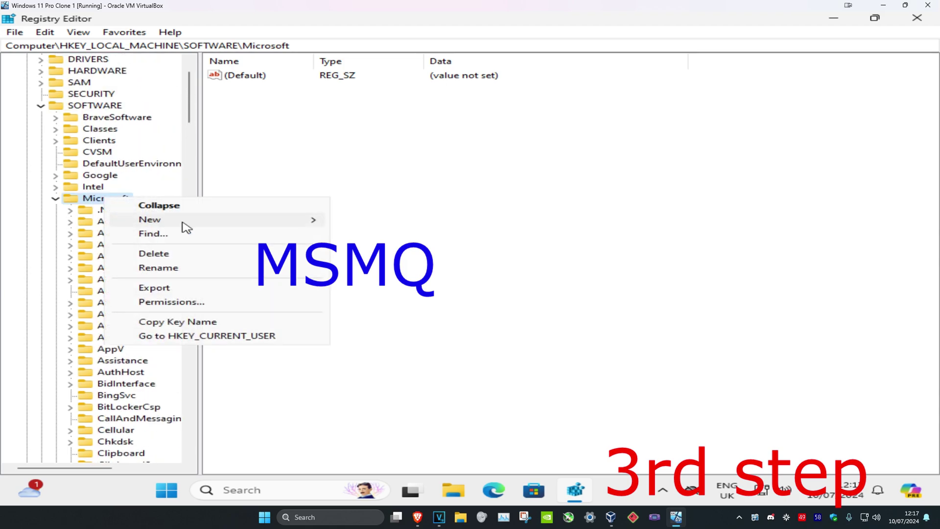
mouse_move(185, 224)
click(386, 229)
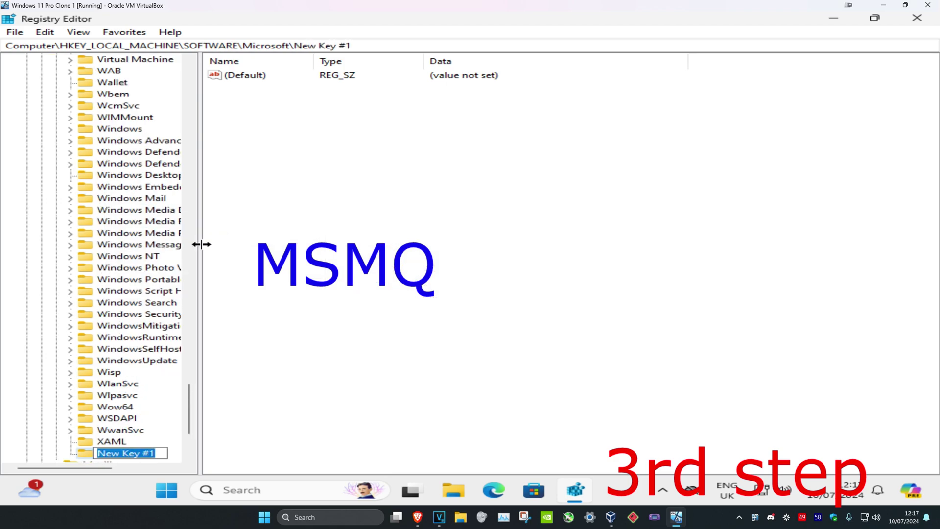
text(MSMQ)
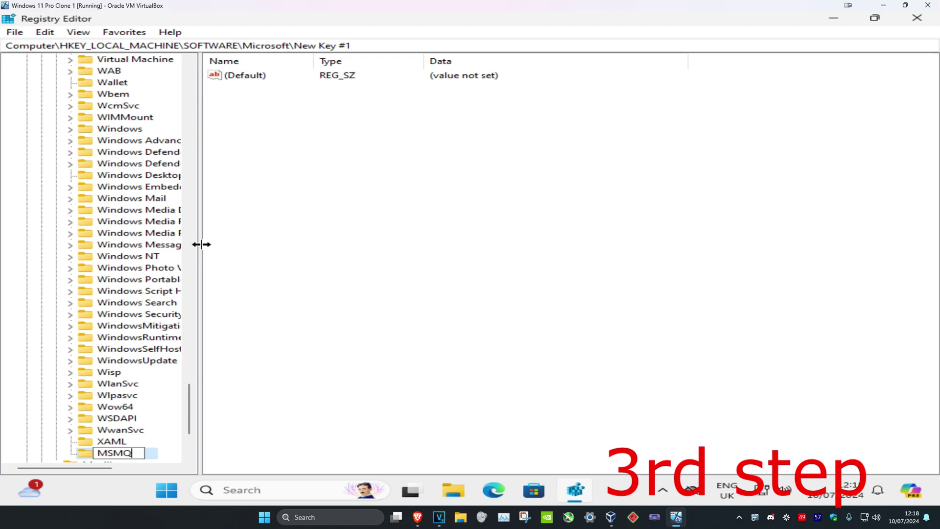
click(95, 200)
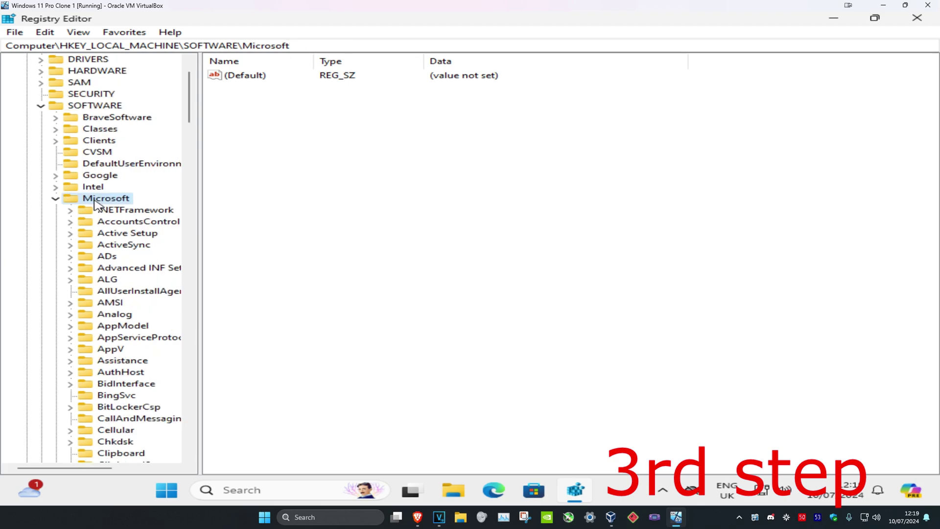
scroll(132, 247, down, 20)
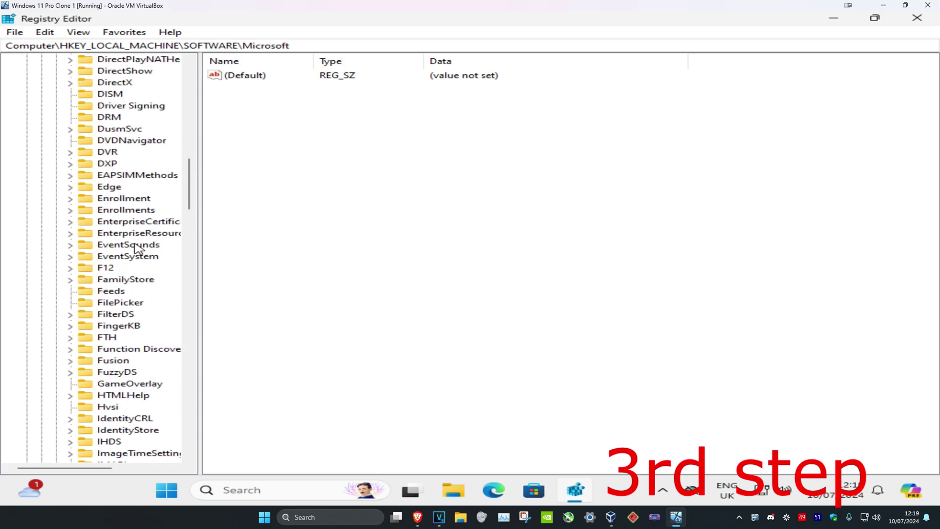
scroll(132, 250, down, 6)
scroll(128, 251, down, 2)
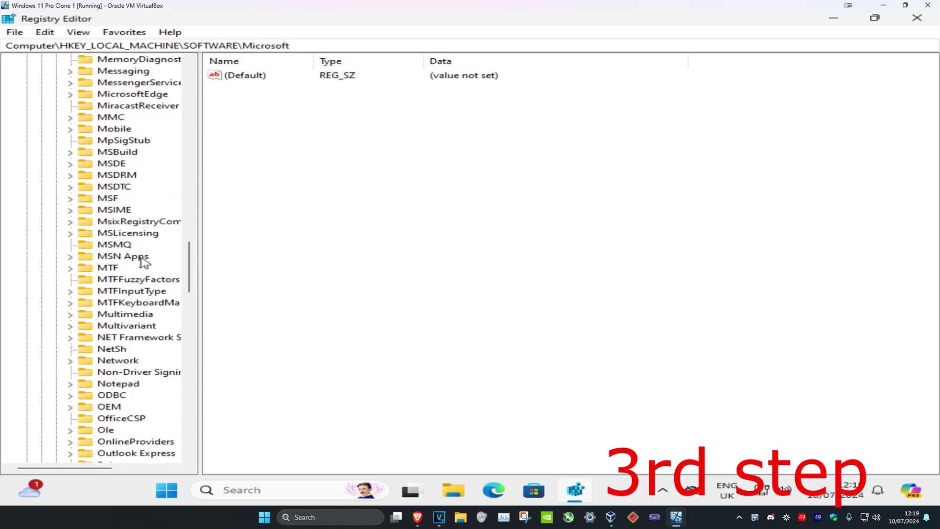
click(116, 245)
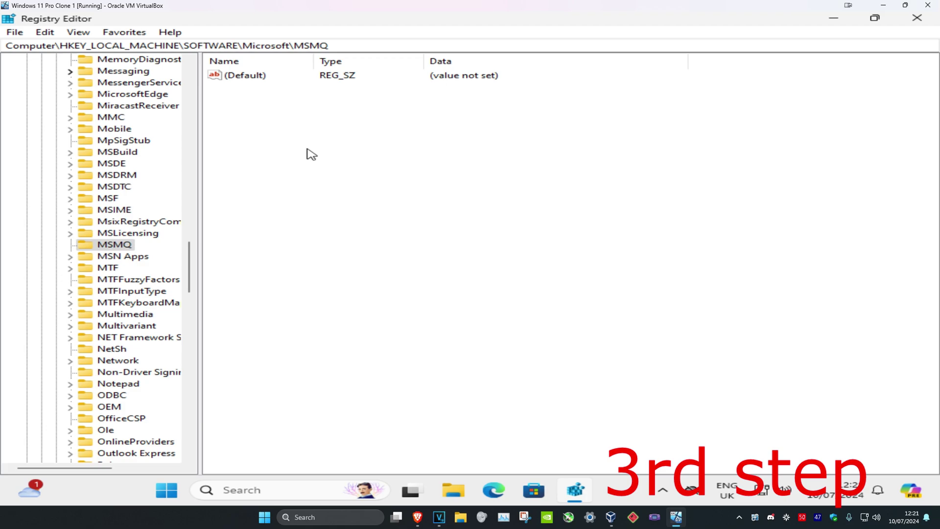
Step: Add a DWORD (32-bit) value named TCPNoDelay to the MSMQ key
right_click(263, 122)
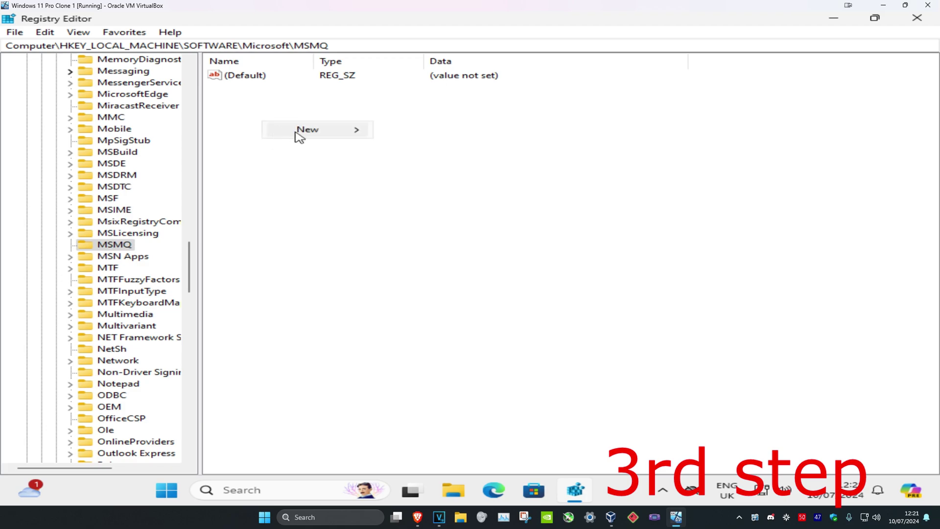
mouse_move(298, 132)
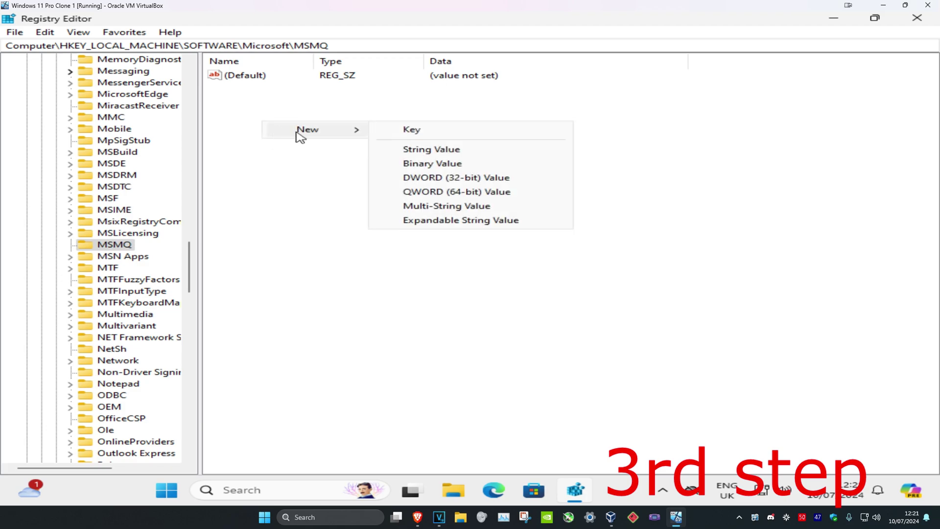
click(440, 180)
text(T)
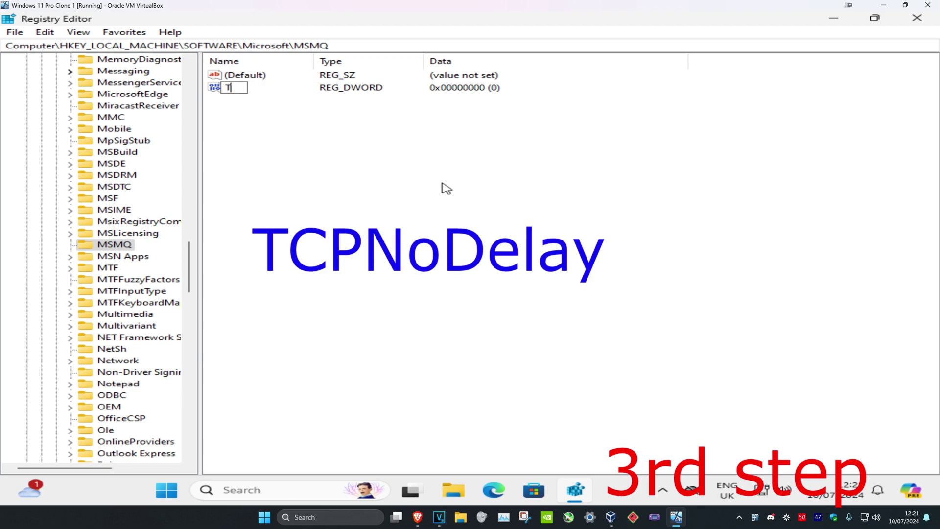
text(CPNoDelay)
key(Return)
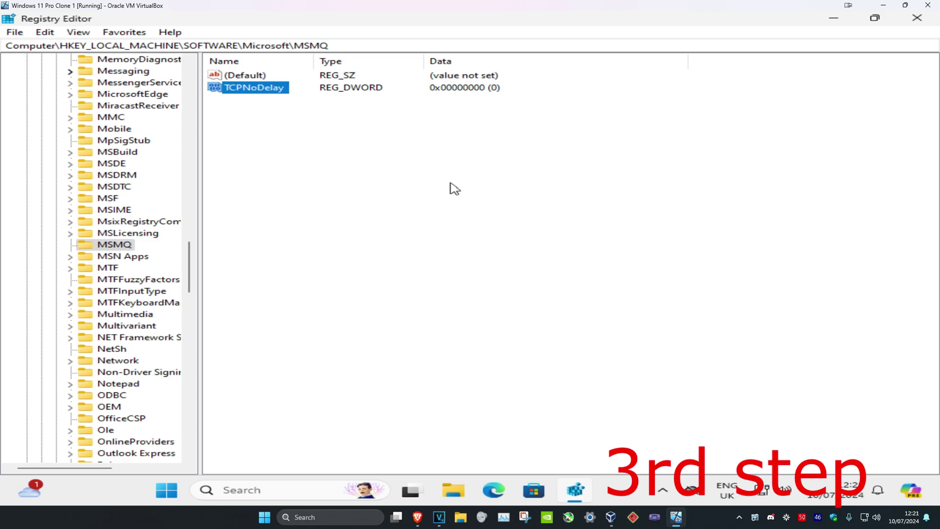
Step: Set TCPNoDelay's value data to 1
double_click(252, 89)
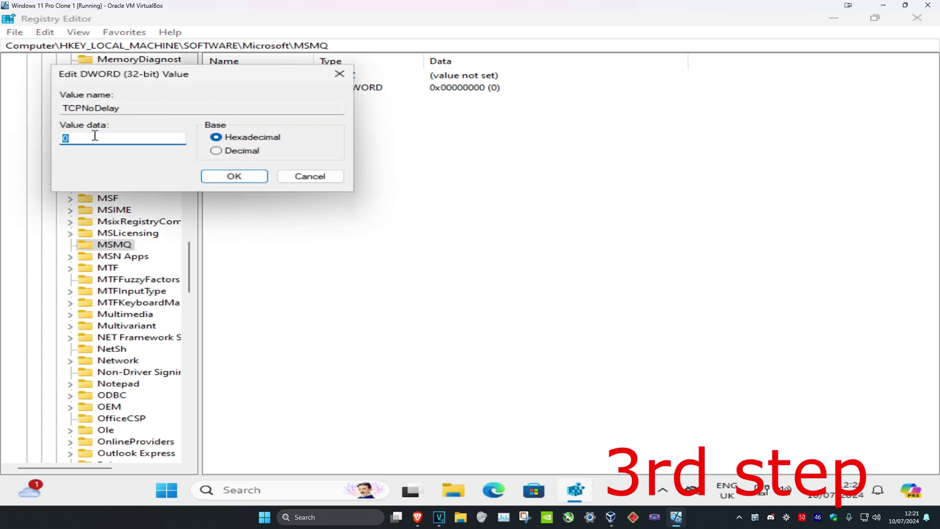
text(1)
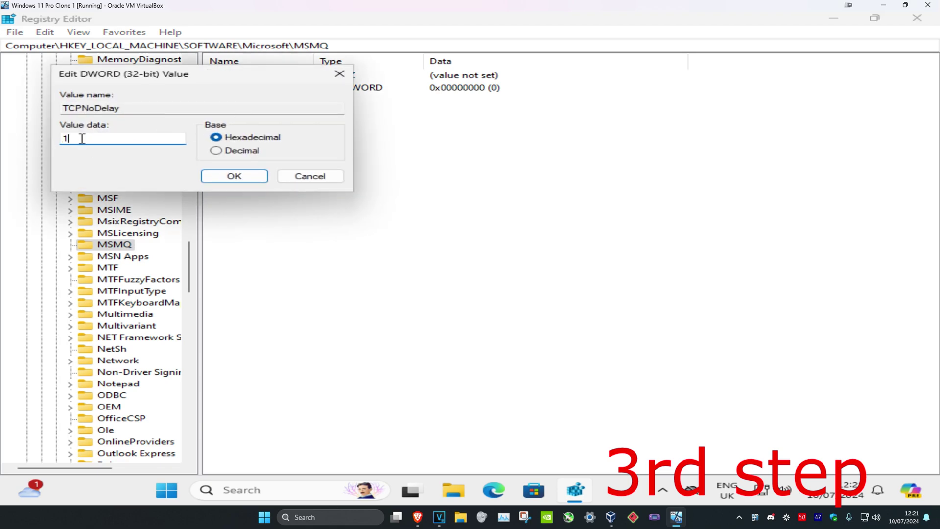
click(234, 177)
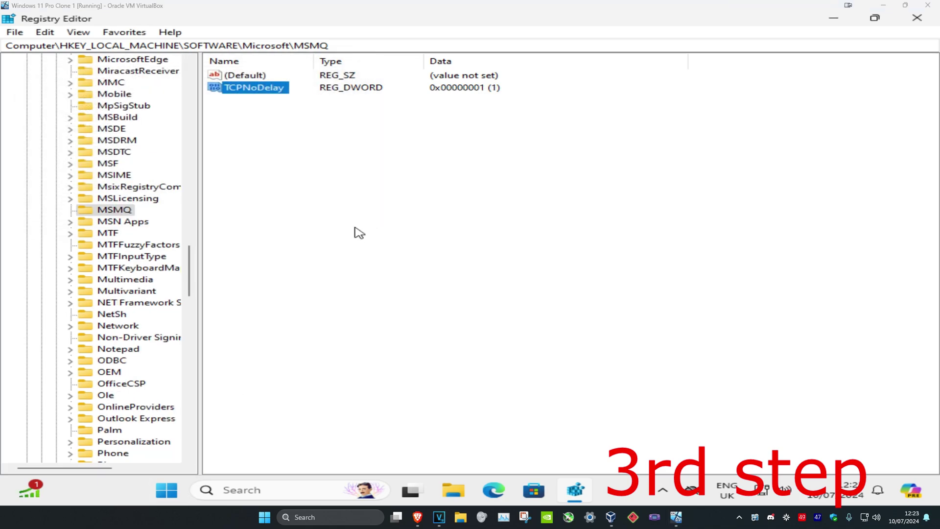
Step: Create a new subkey named Parameters under the MSMQ key
right_click(115, 210)
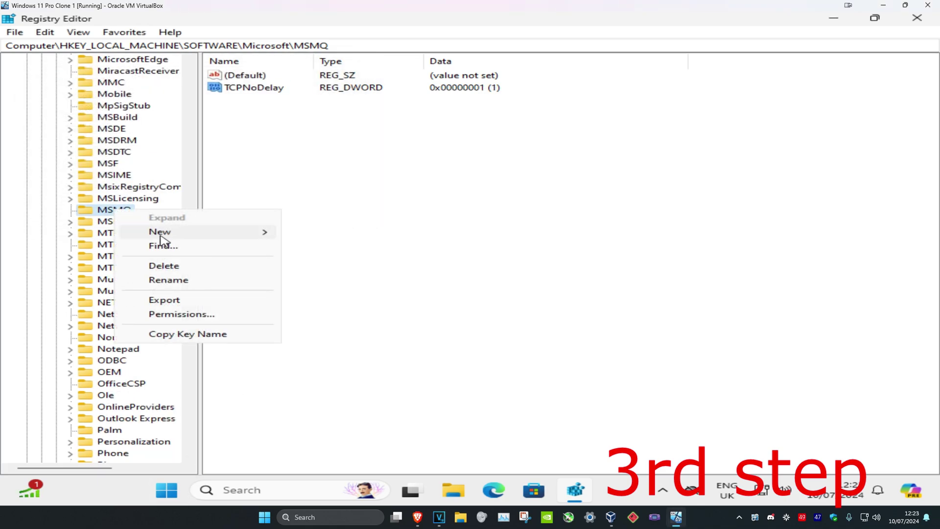
mouse_move(166, 234)
click(316, 234)
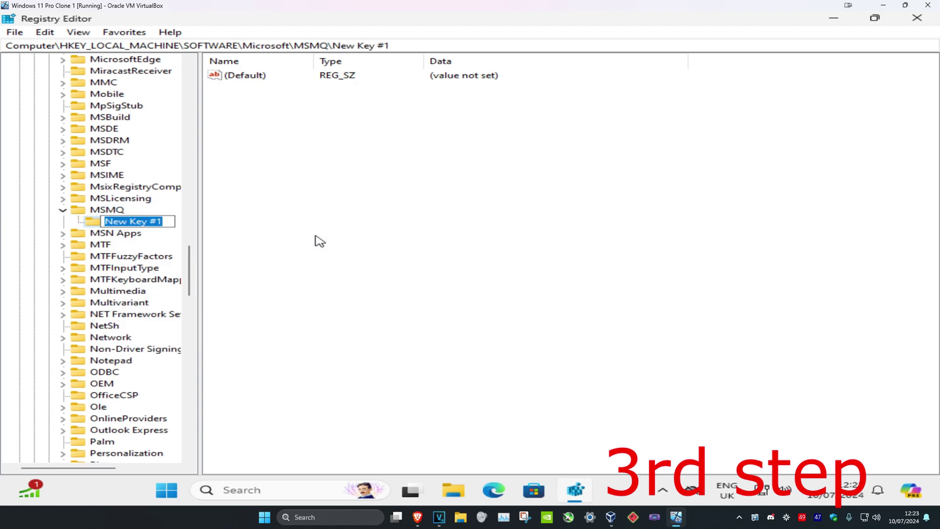
text(Paramet)
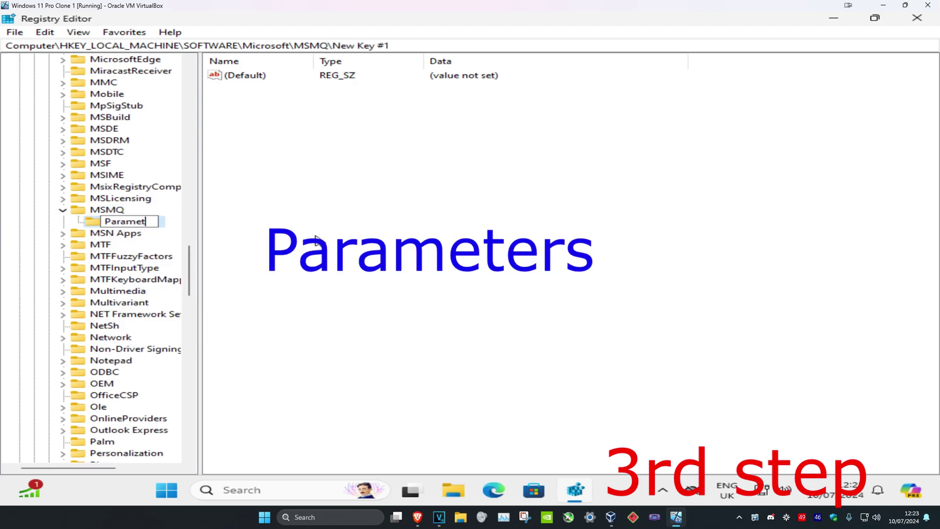
text(ers)
key(Return)
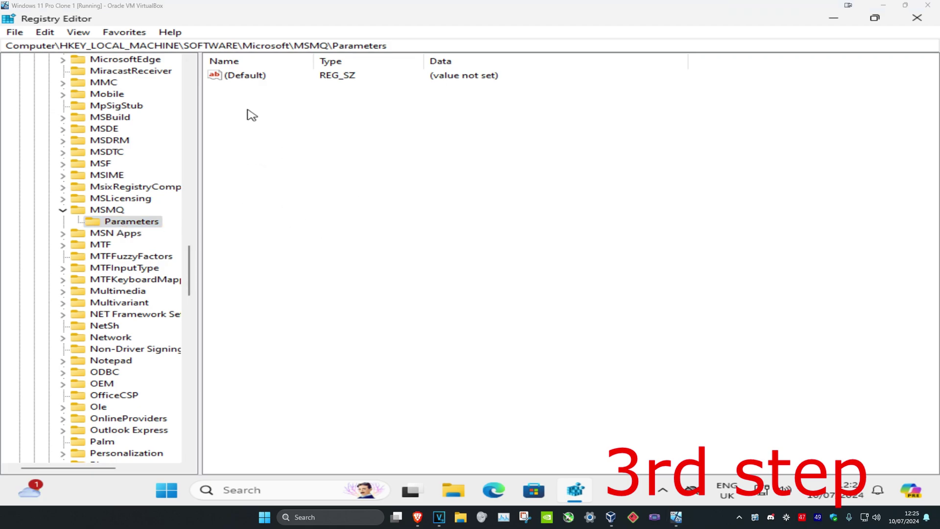
Step: Add a DWORD (32-bit) value named TCPNoDelay to MSMQ\Parameters
right_click(248, 111)
mouse_move(285, 120)
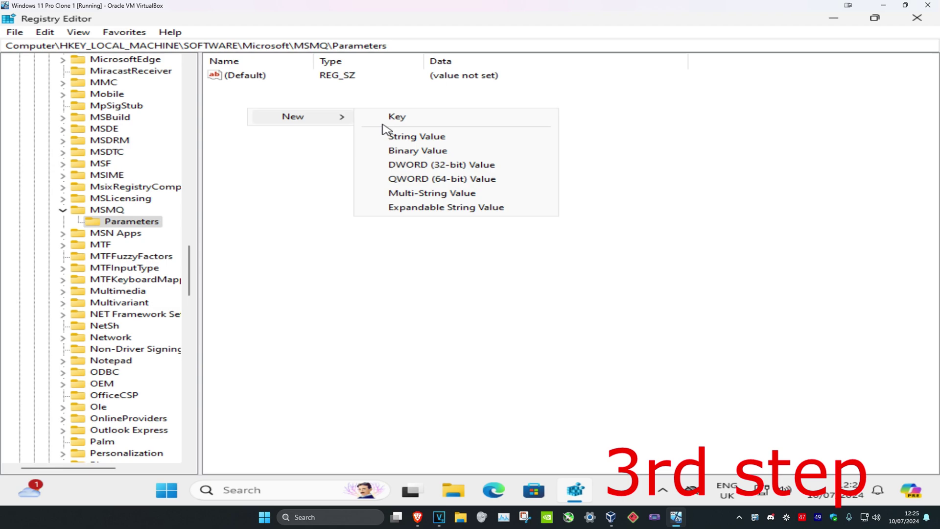
click(426, 167)
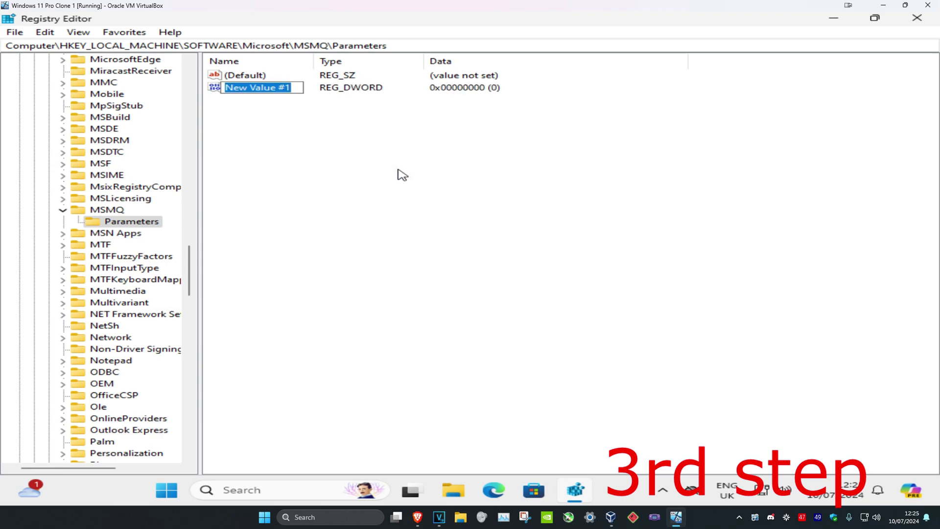
text(TCPN)
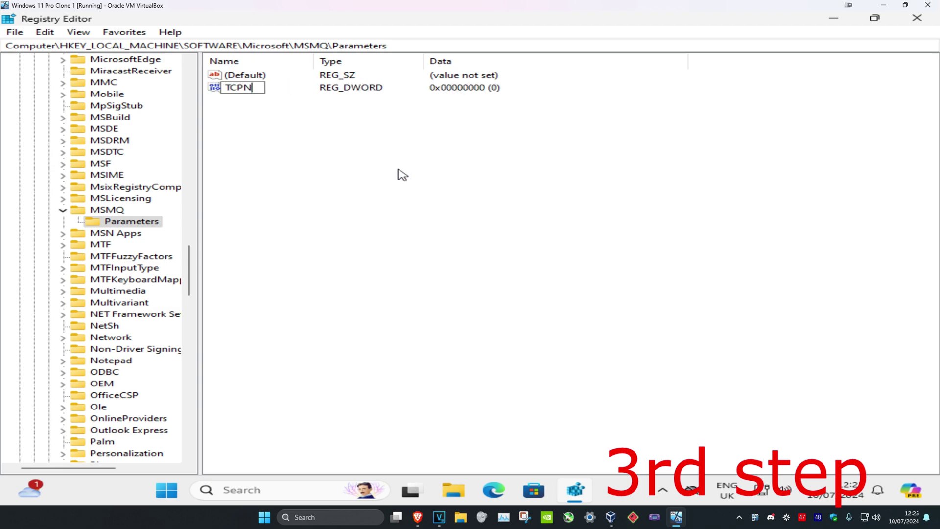
text(oDelay)
key(Return)
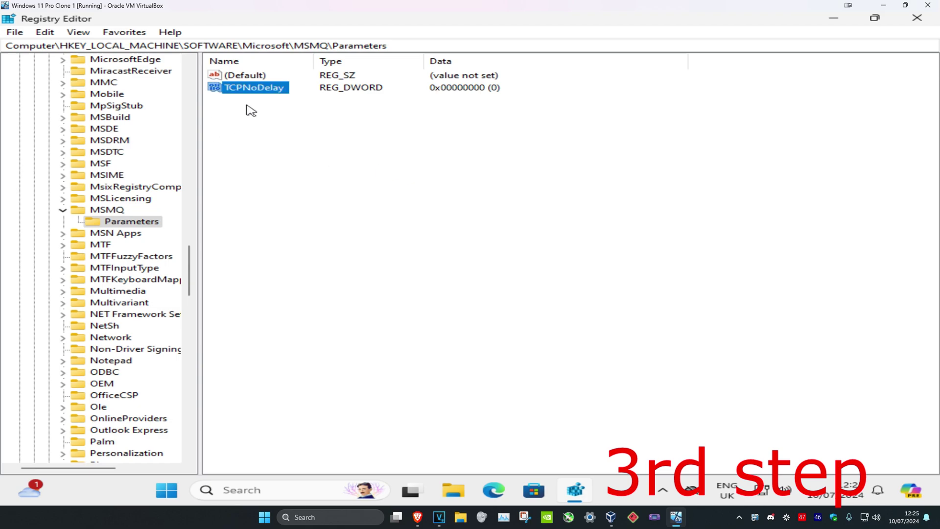
Step: Set TCPNoDelay's value data to 1
double_click(253, 89)
double_click(106, 141)
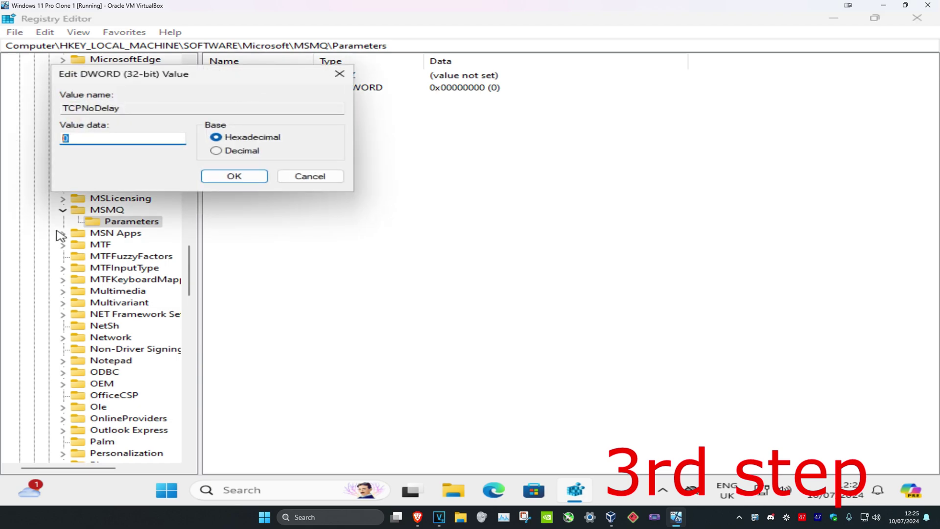
text(1)
click(230, 177)
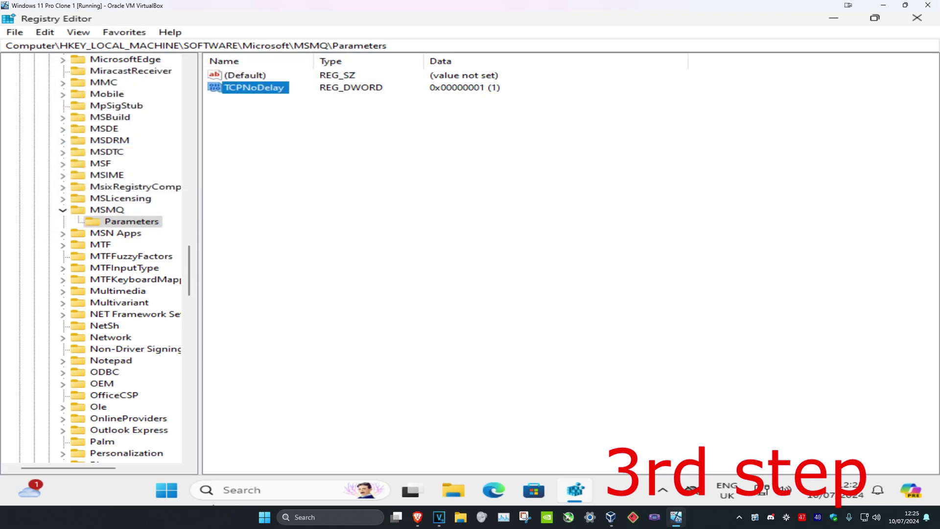